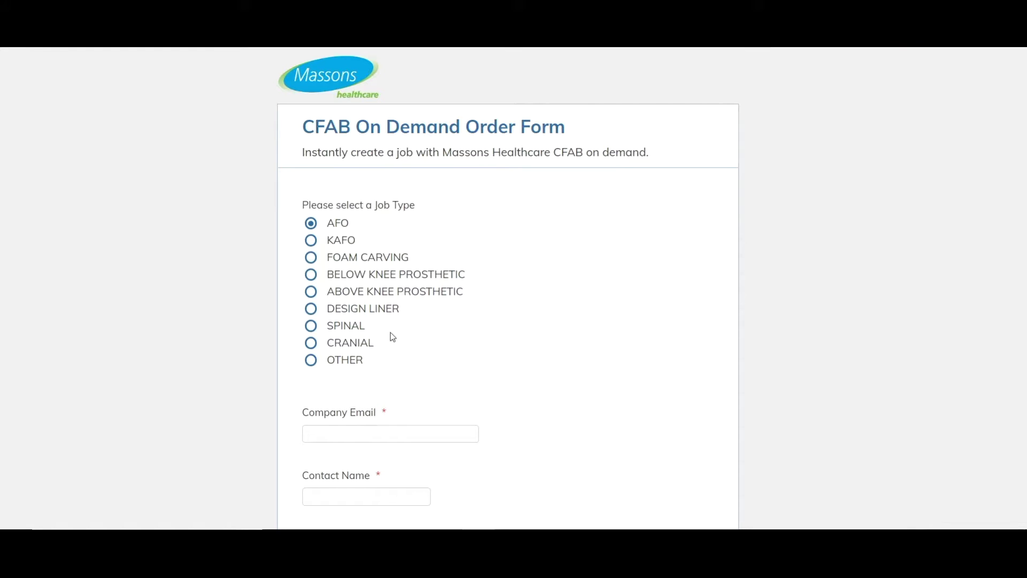
Paste the company email address and enter the contact's first name
scroll(401, 337, "down", 1)
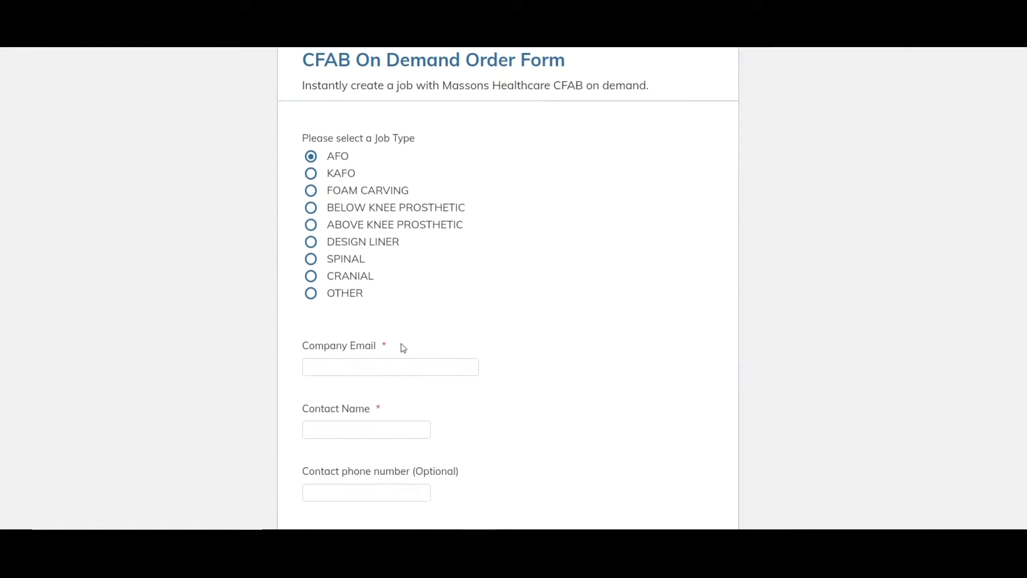
left_click(356, 366)
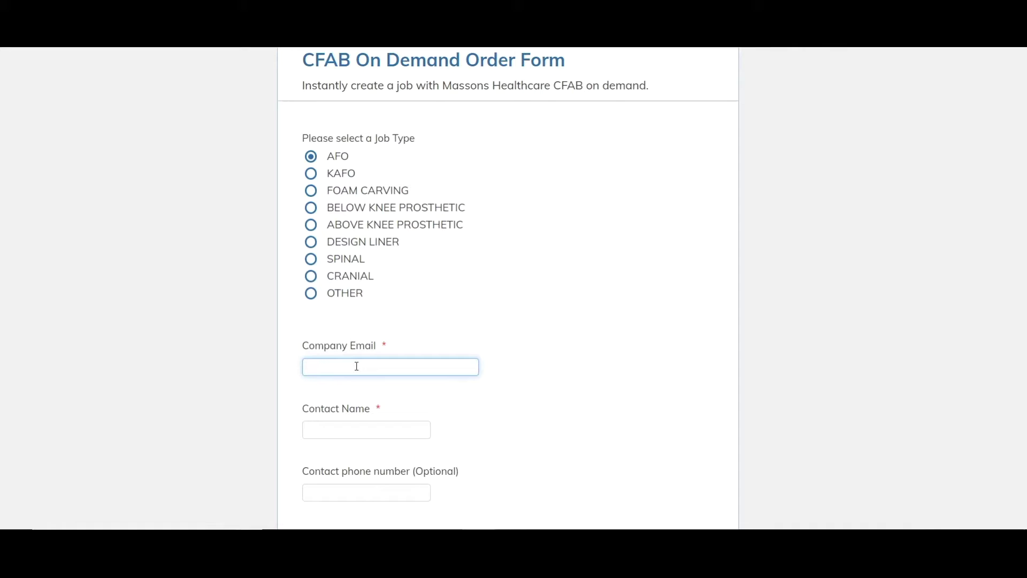
key("ctrl+v")
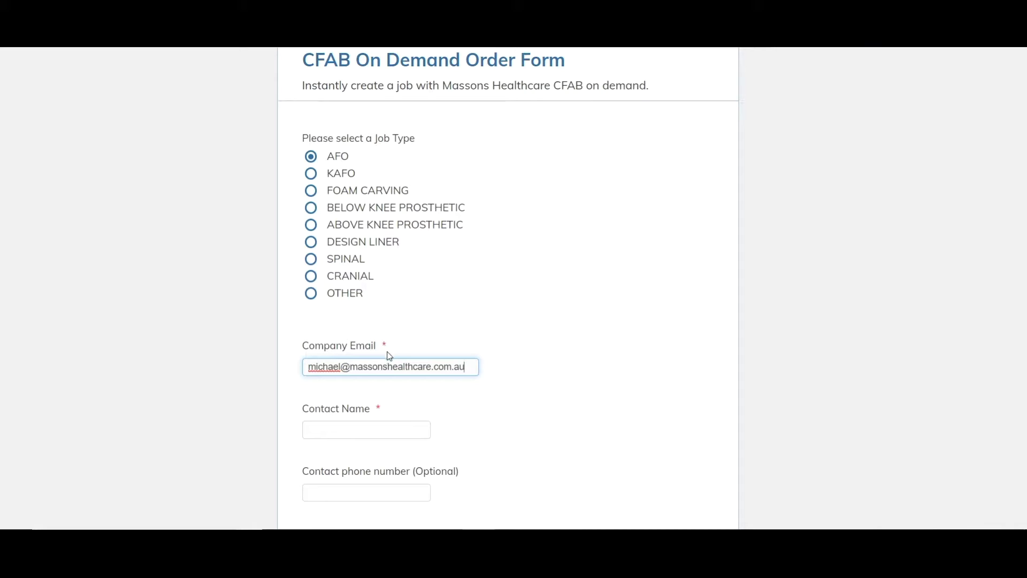
left_click(373, 428)
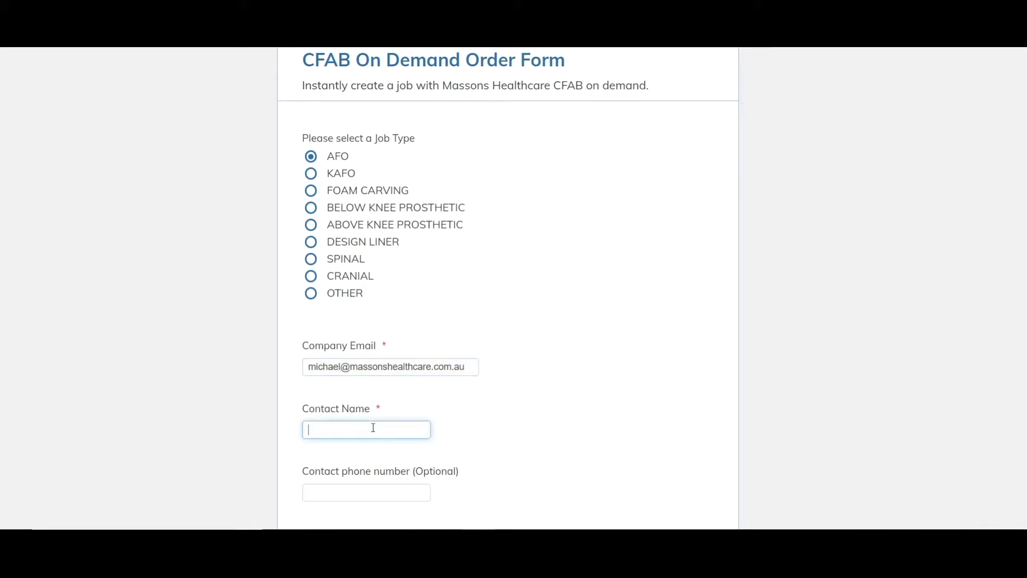
left_click(397, 370)
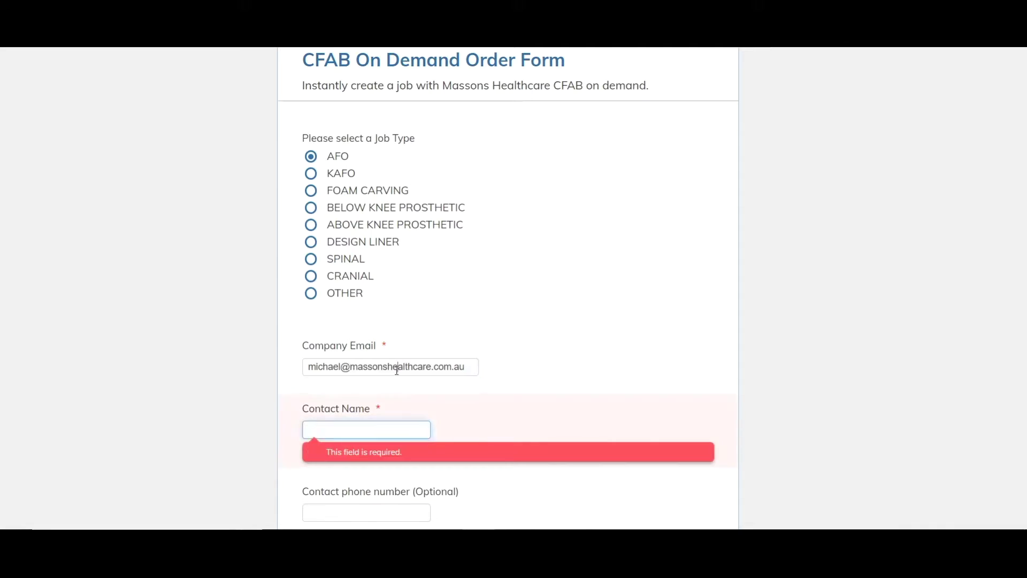
left_click(375, 432)
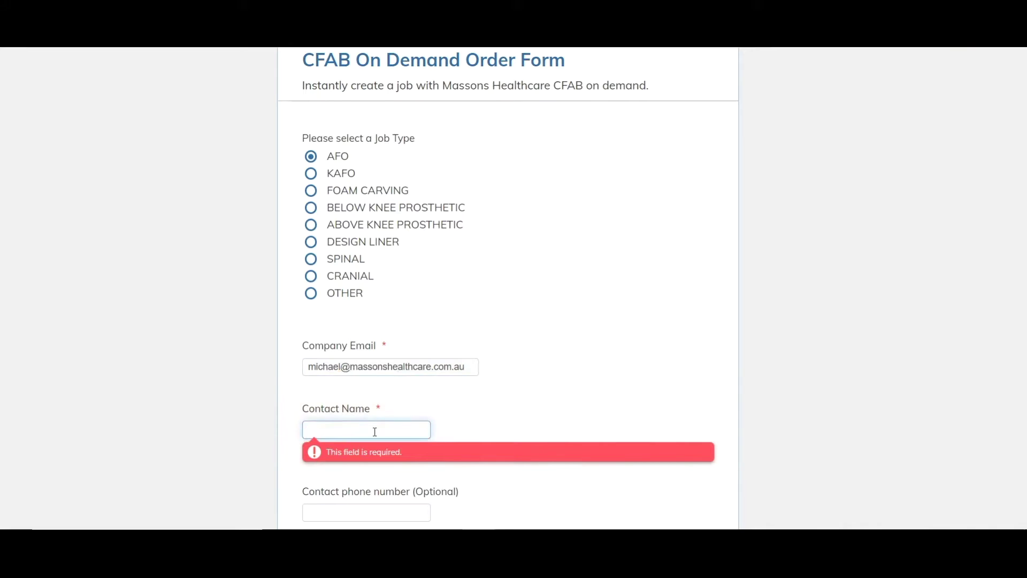
type("Michael")
Leave the optional contact phone blank and enter 'Massons' as the facility
scroll(377, 422, "down", 3)
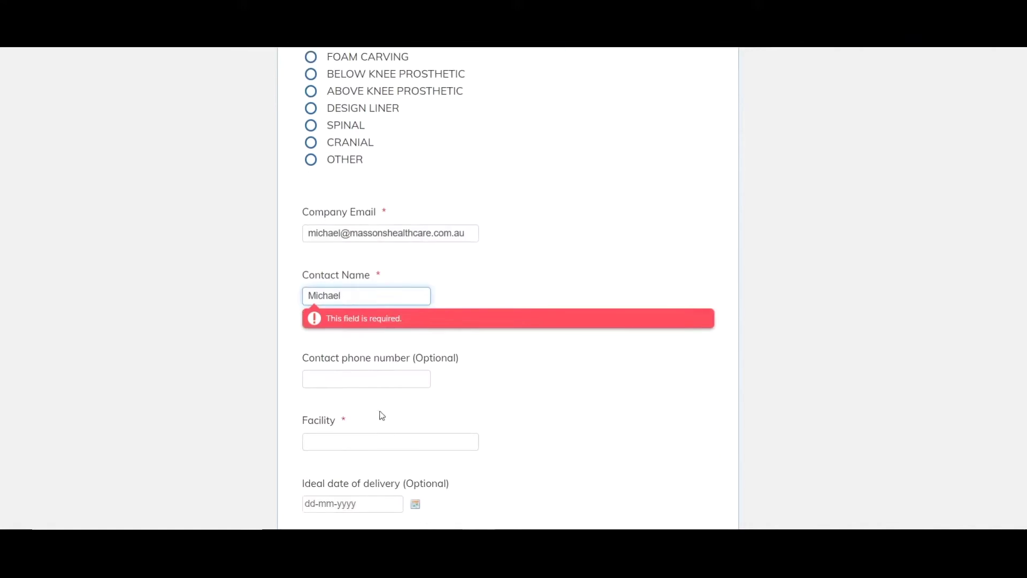
left_click(369, 383)
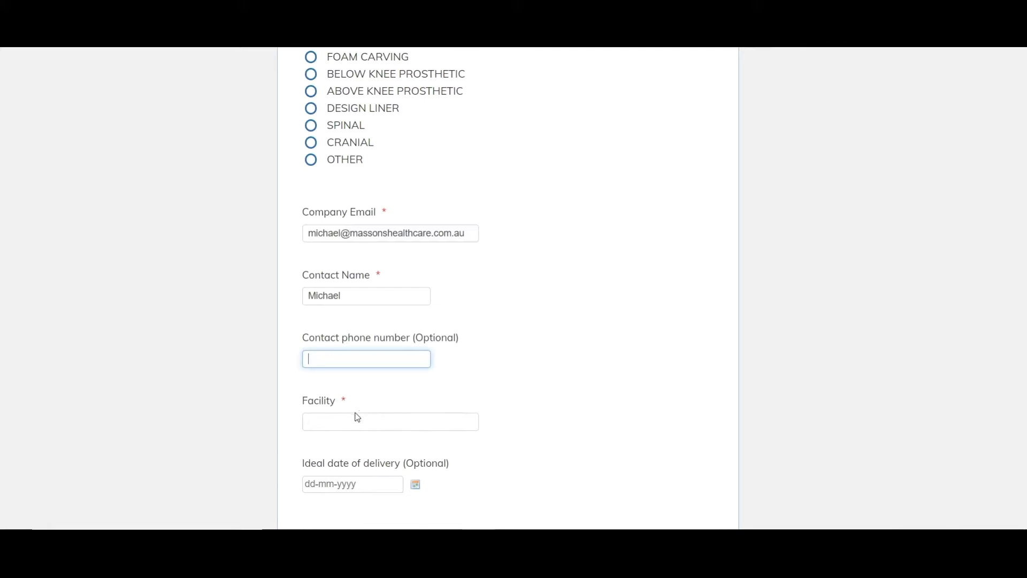
left_click(332, 420)
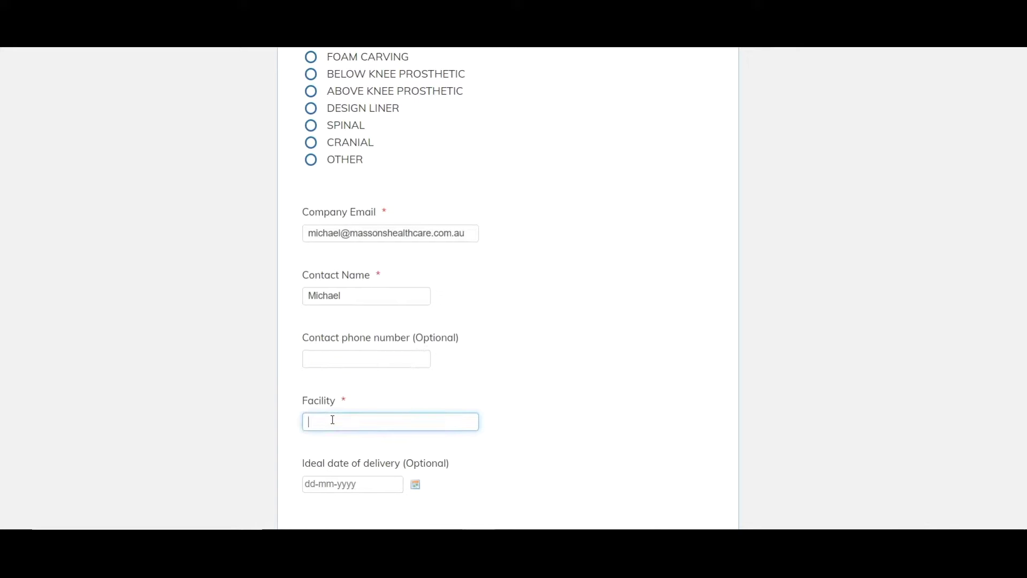
type("Massons")
scroll(333, 419, "down", 5)
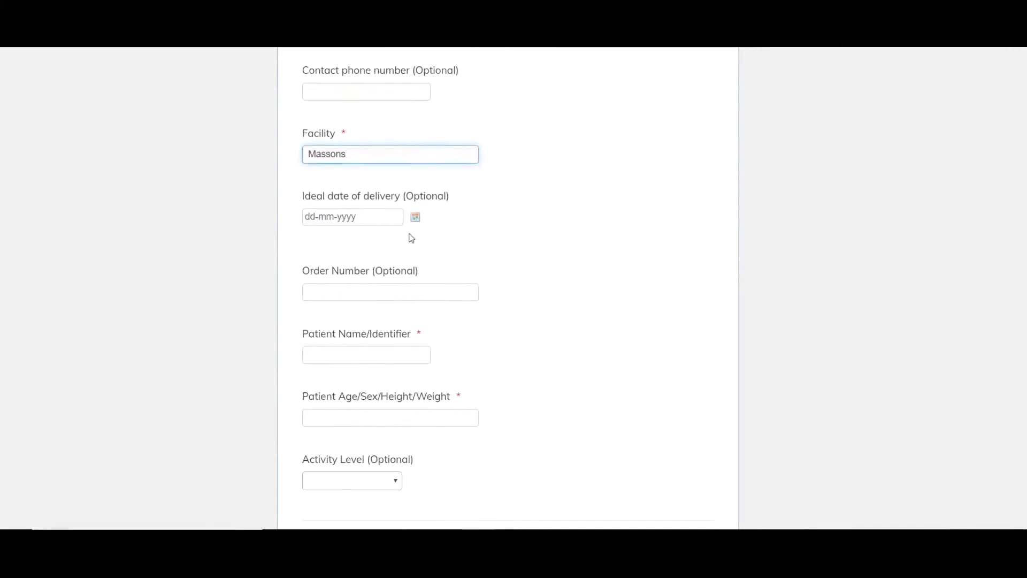
Pick 15 May 2020 from the calendar as the ideal delivery date, then reach Patient Name/Identifier
left_click(380, 221)
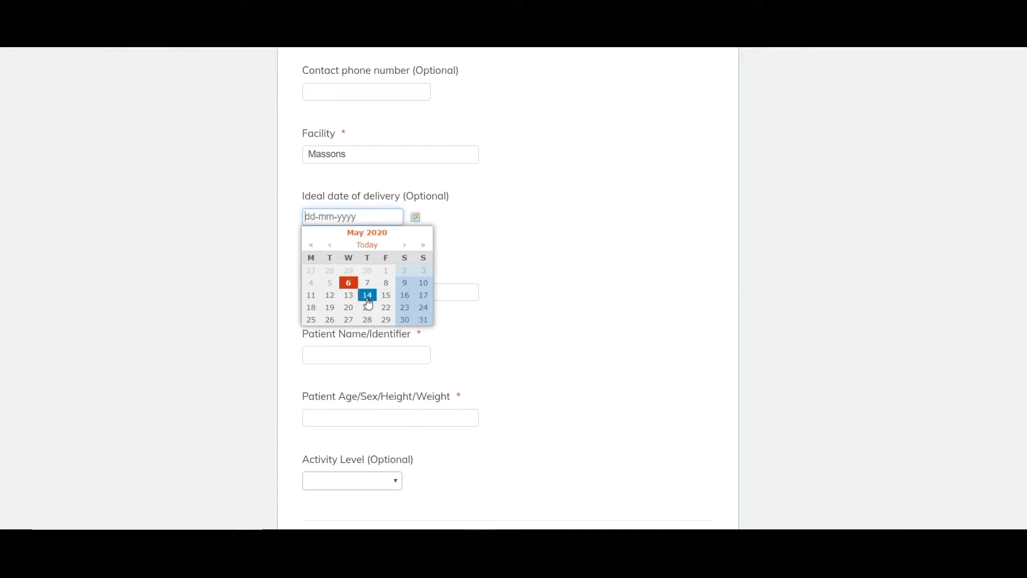
left_click(386, 295)
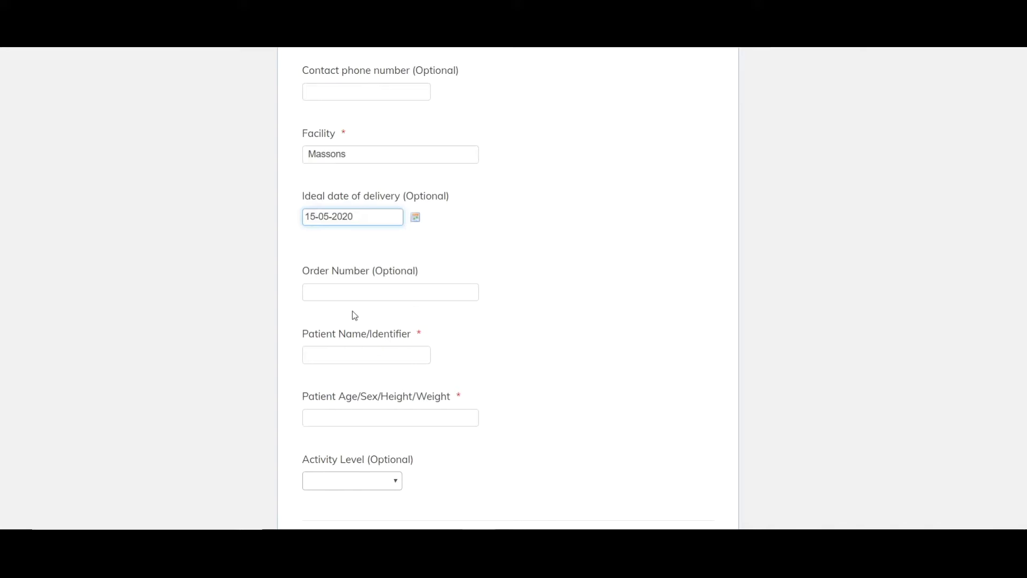
left_click(333, 297)
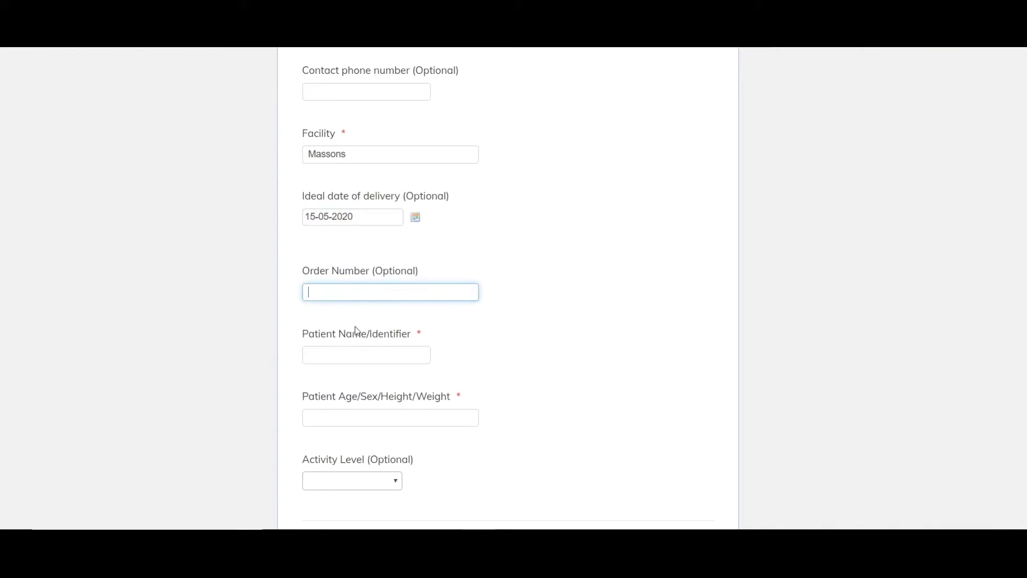
left_click(375, 354)
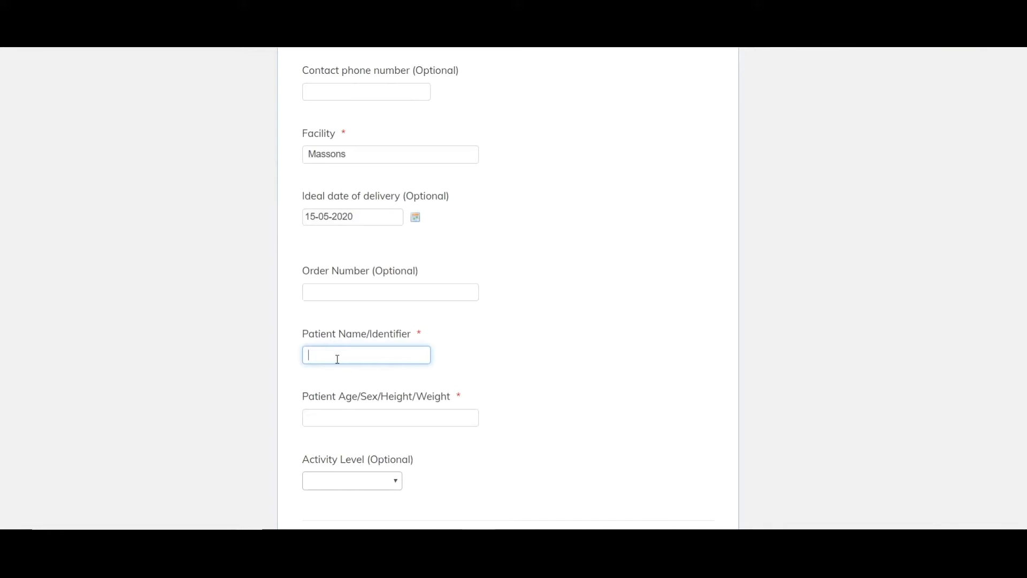
Enter the patient identifier, '73 M 167cm 87kg' and activity level K3, then go to the next page
type("Test")
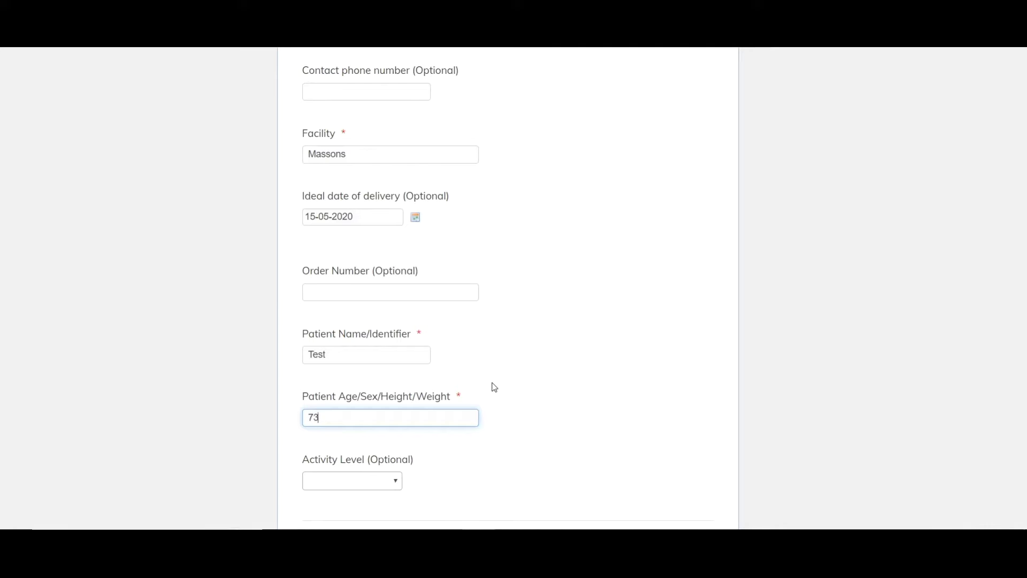
type("M 167cm 87kg")
left_click(380, 484)
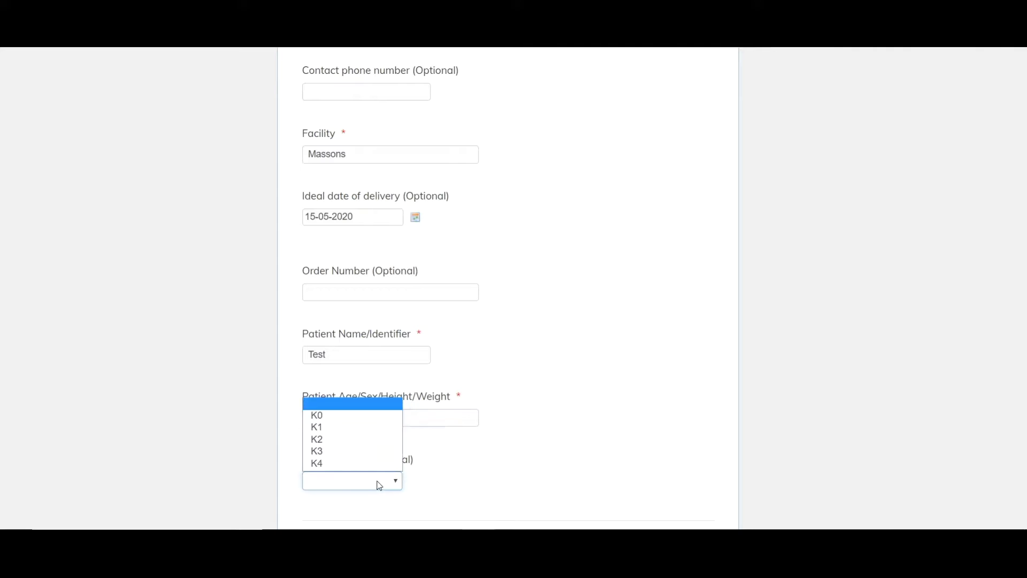
left_click(348, 451)
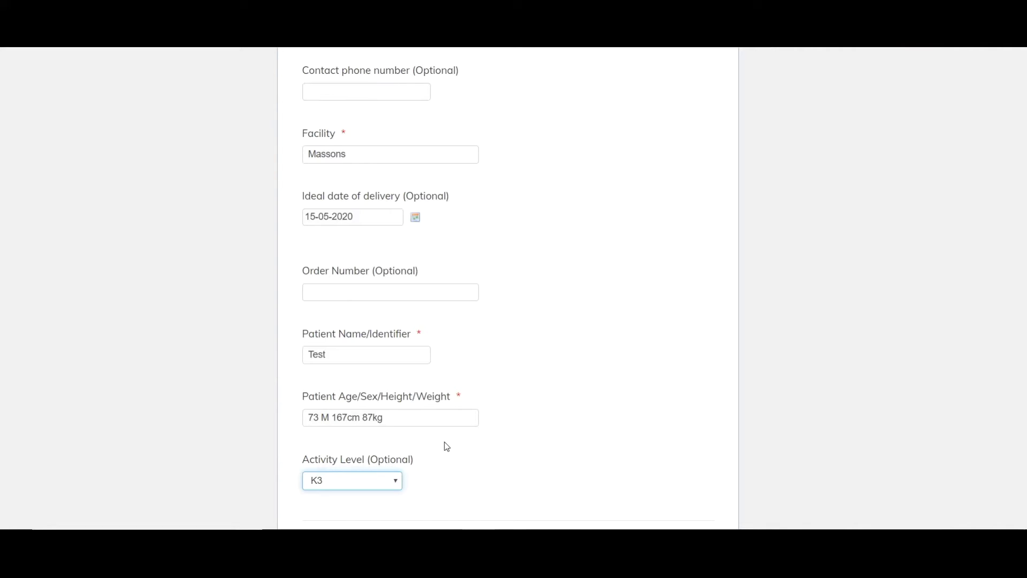
scroll(491, 450, "down", 2)
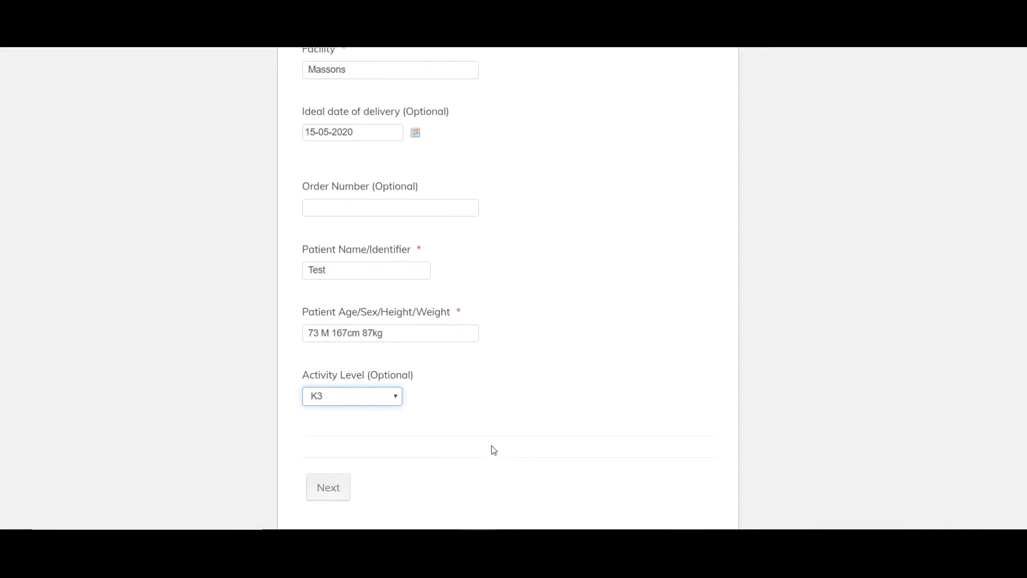
left_click(338, 479)
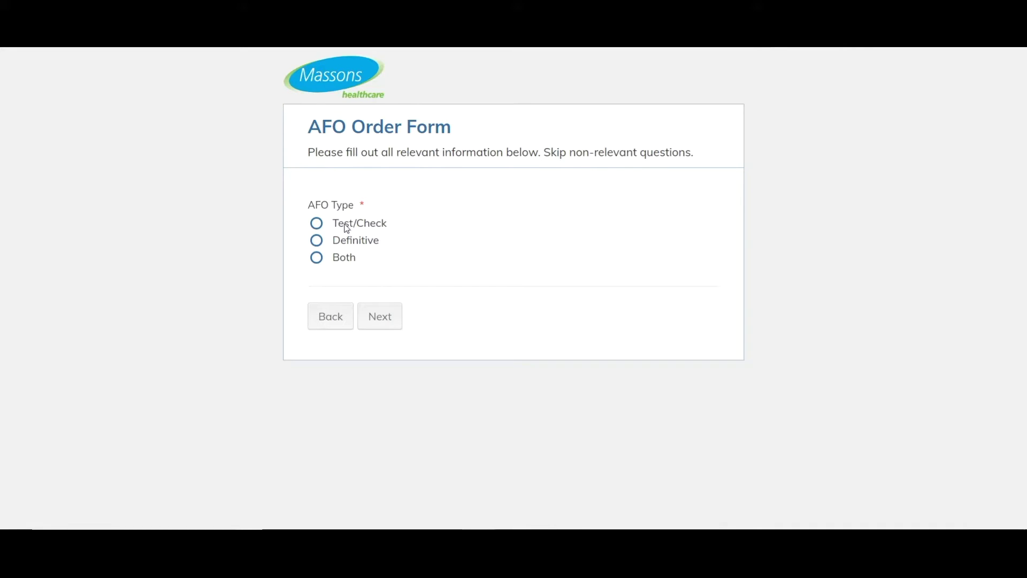
Choose Definitive as the AFO type
left_click(316, 242)
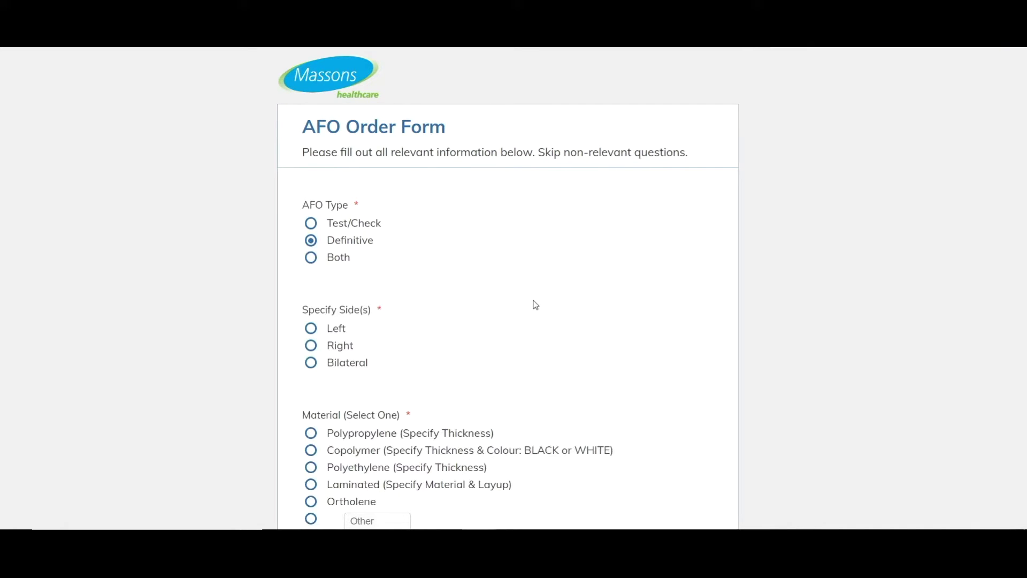
Specify the Left side for the AFO
scroll(525, 298, "down", 4)
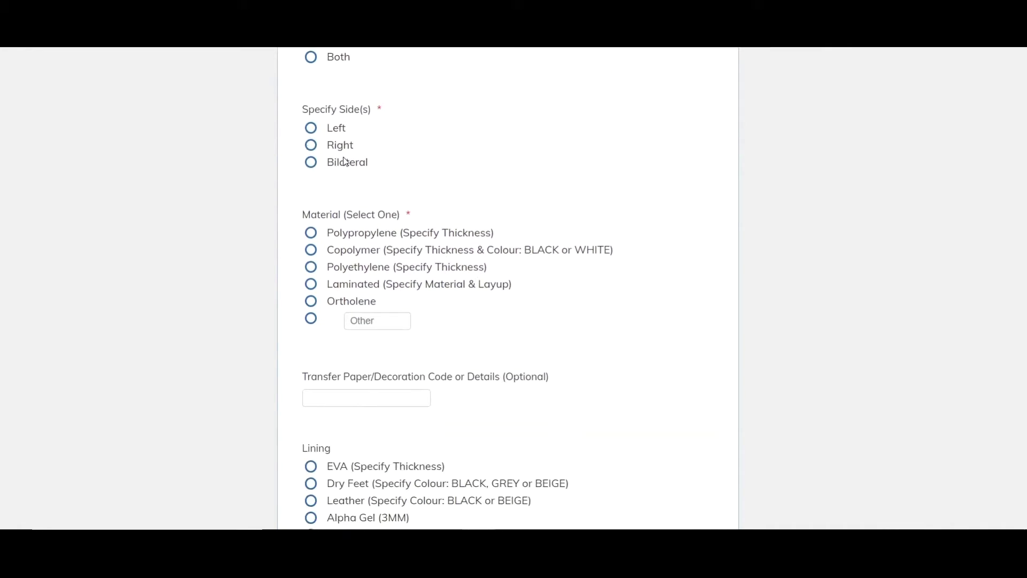
left_click(312, 129)
scroll(423, 193, "down", 3)
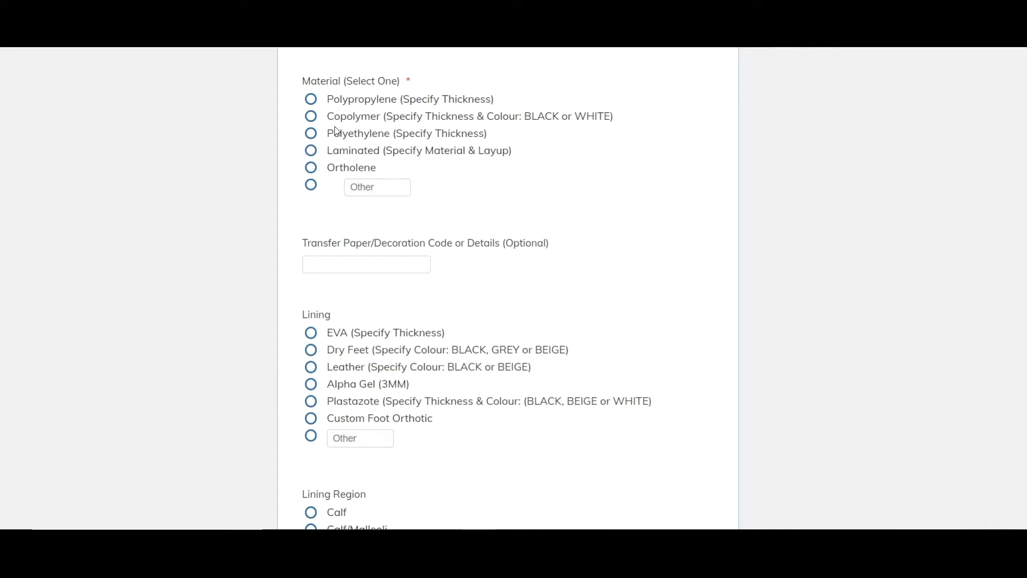
Choose Polypropylene as the material with a thickness of 3mm
left_click(312, 103)
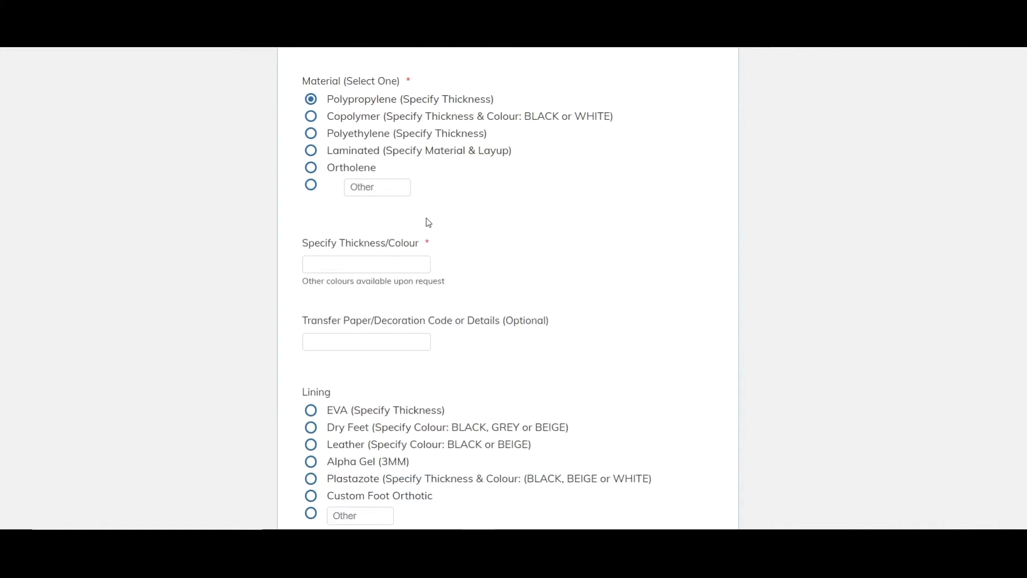
scroll(428, 223, "down", 2)
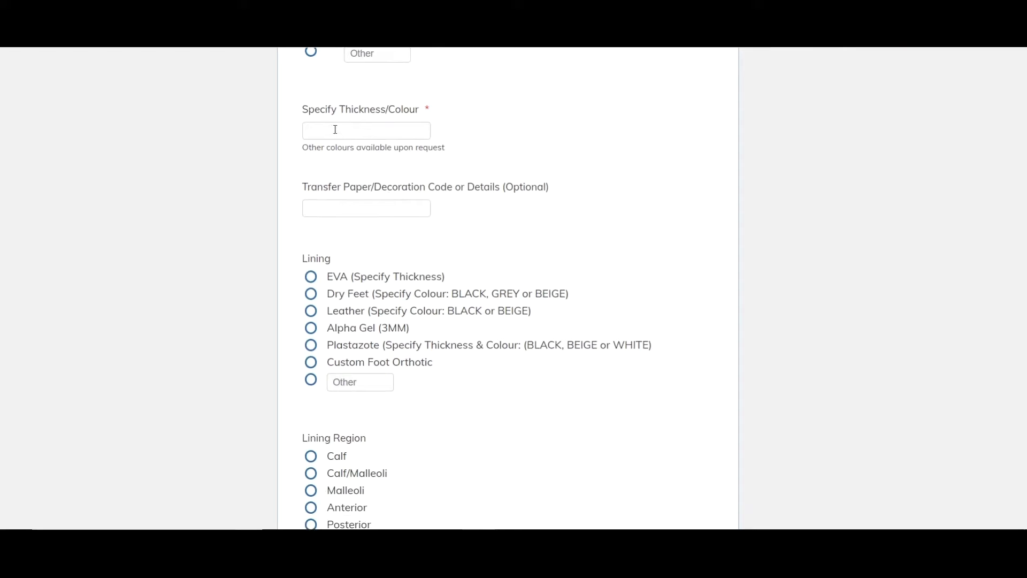
left_click(336, 129)
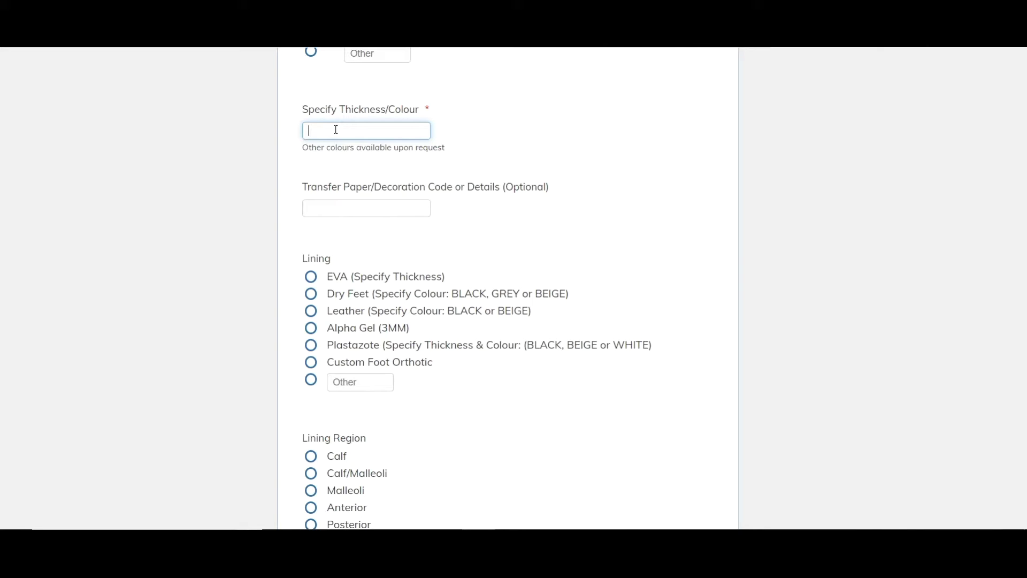
type("3mm")
left_click(365, 208)
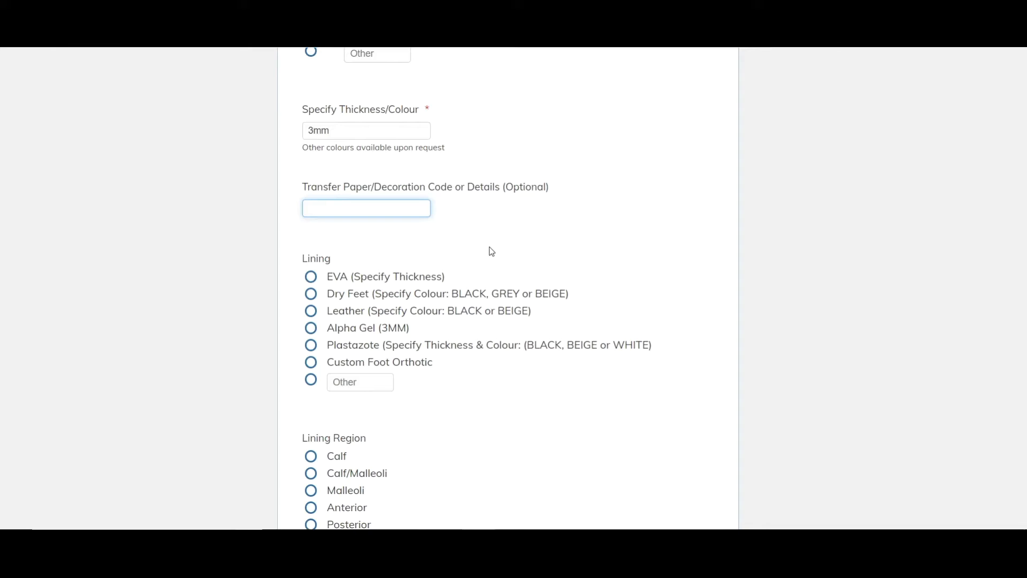
scroll(485, 245, "down", 1)
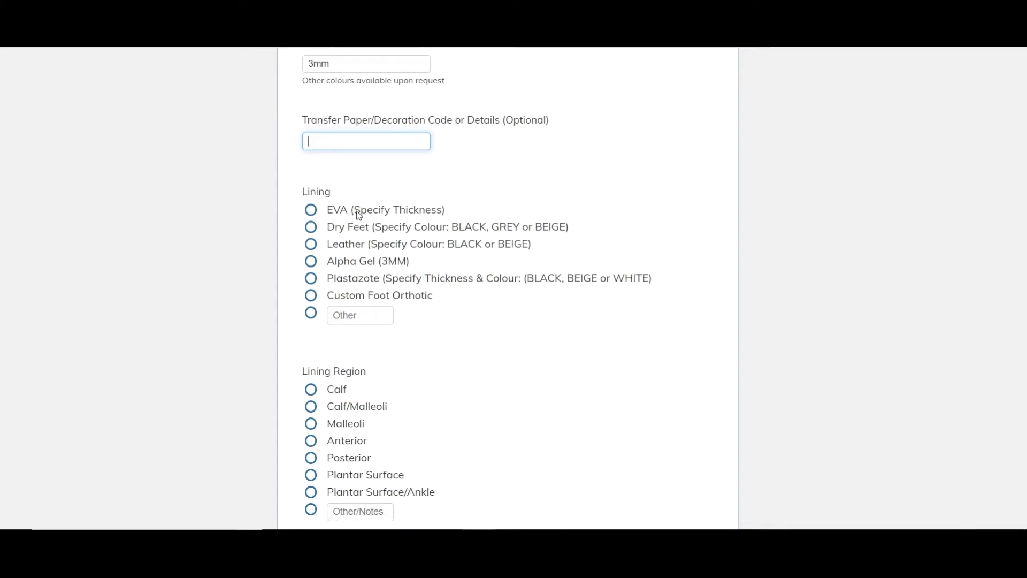
Choose EVA as the lining, leaving the custom lining entry unused
left_click(314, 216)
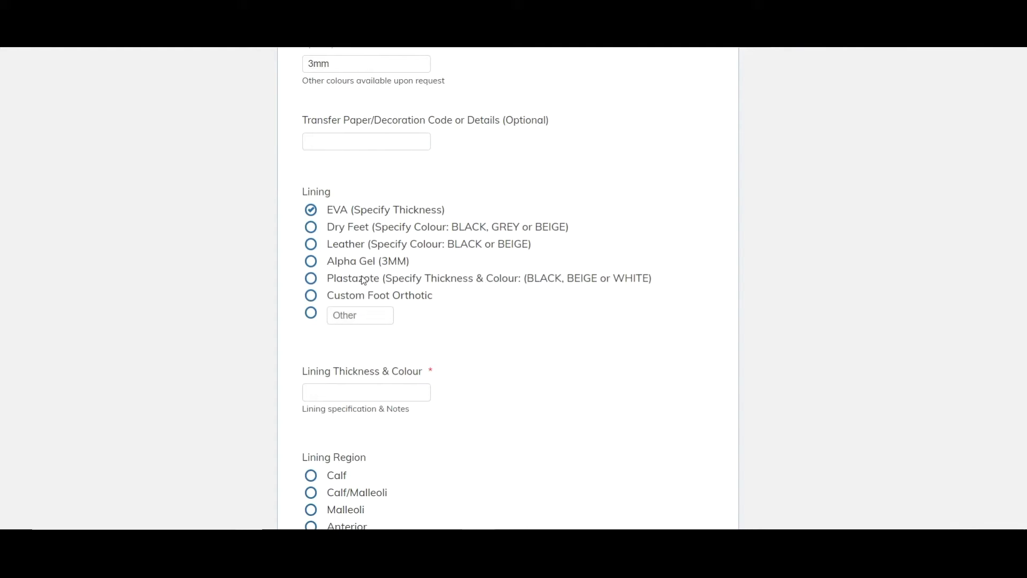
left_click(353, 316)
left_click(312, 316)
scroll(353, 327, "down", 3)
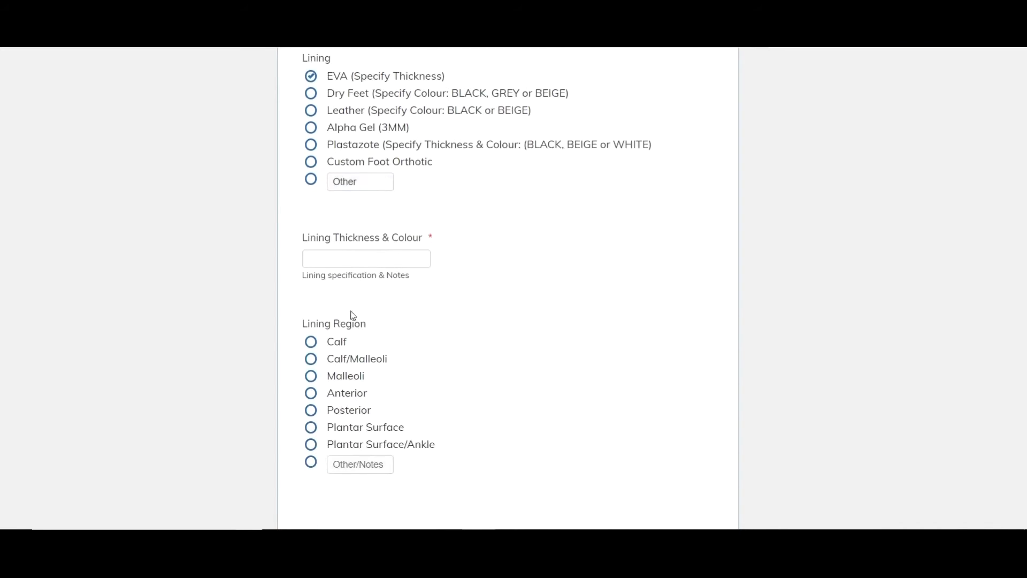
Enter '2mm black' as lining thickness and colour and set the lining region to Calf
left_click(324, 258)
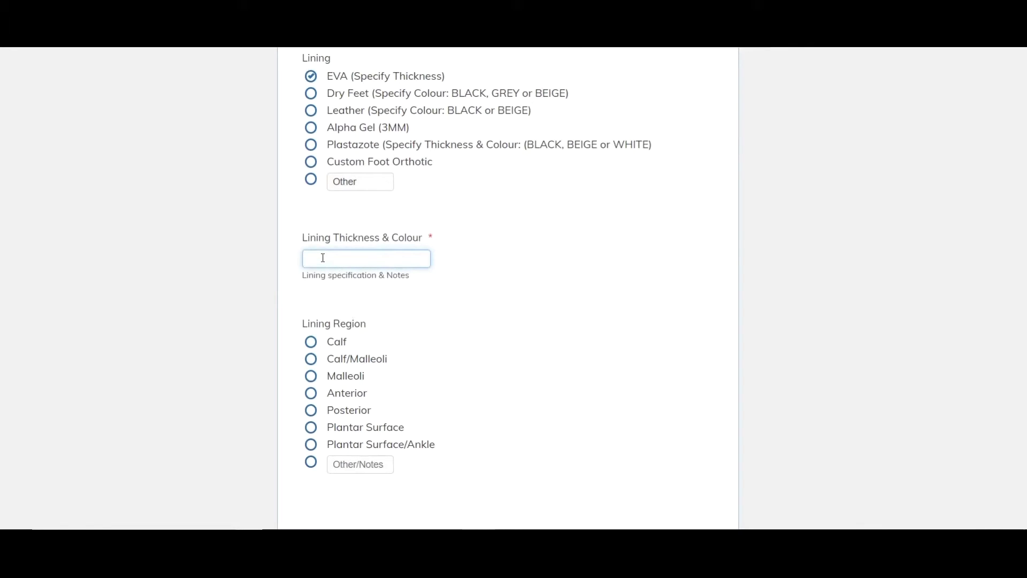
type("2mm black")
scroll(351, 258, "down", 2)
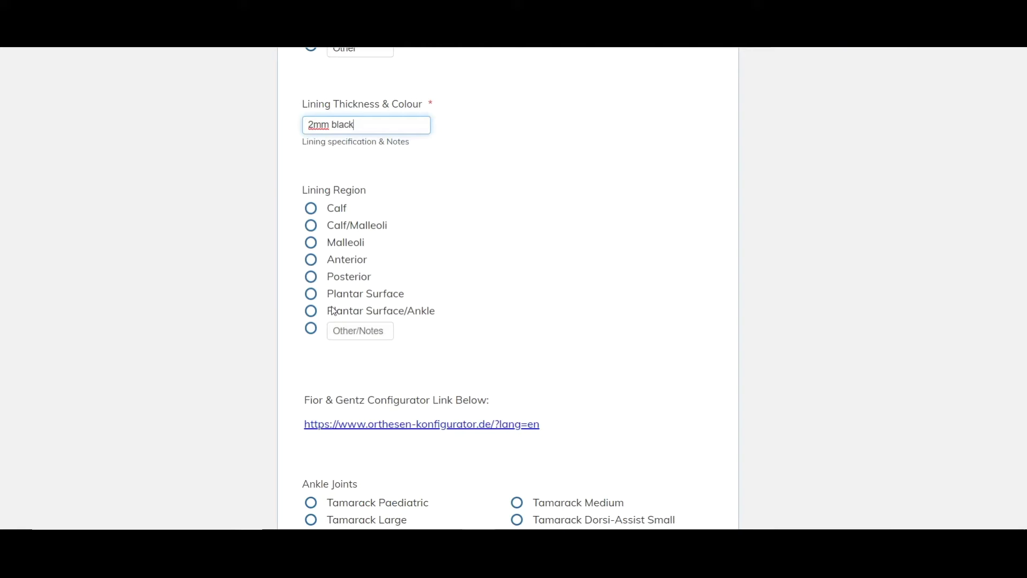
left_click(314, 218)
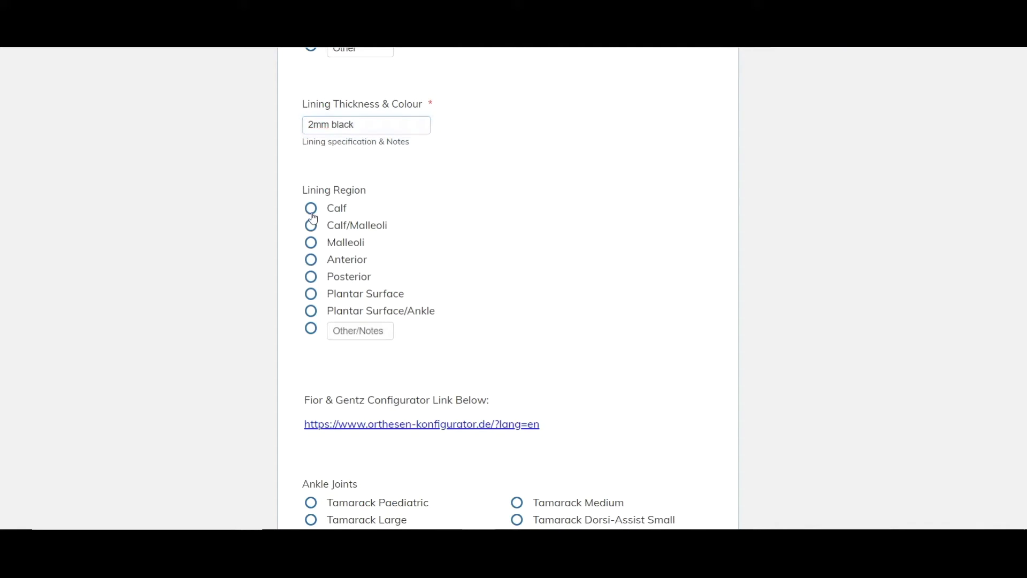
left_click(313, 216)
scroll(401, 259, "down", 3)
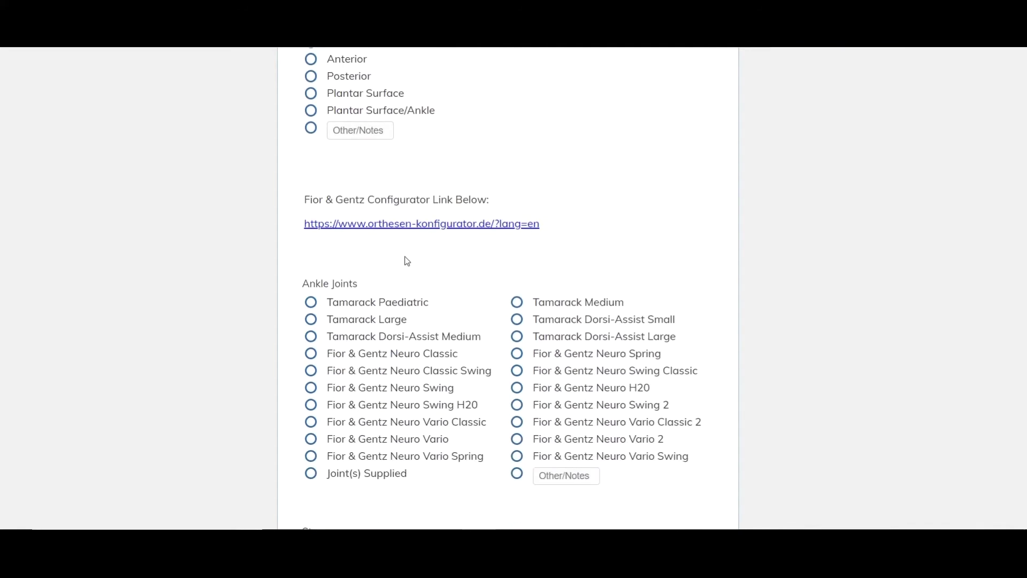
scroll(407, 261, "up", 1)
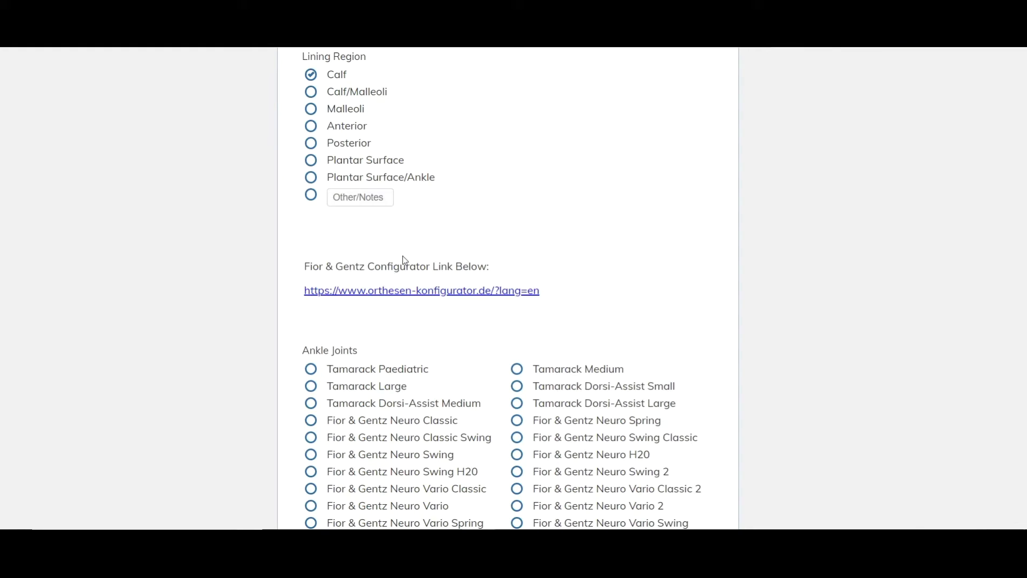
scroll(405, 260, "down", 2)
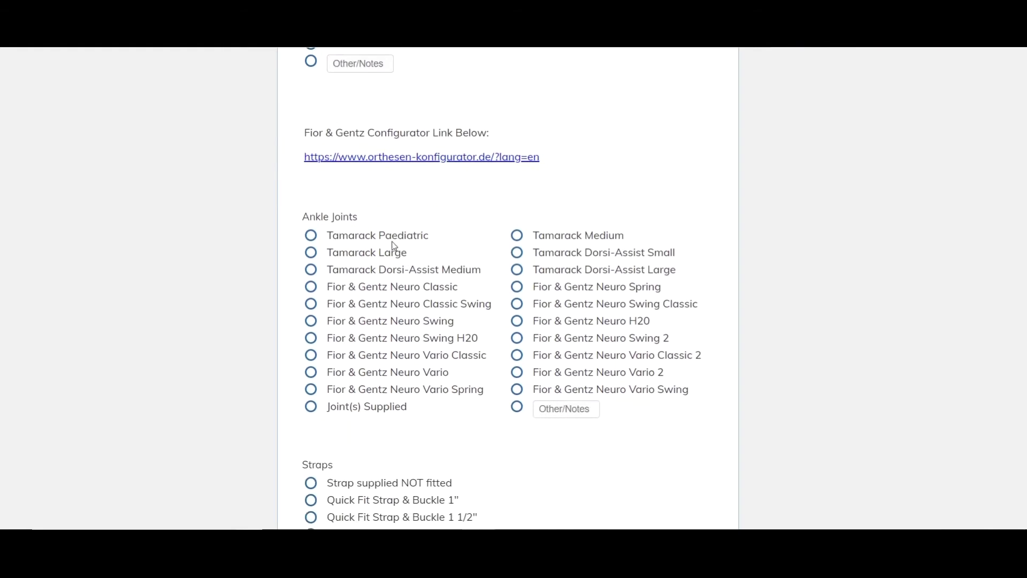
Choose Quick Fit Strap & Buckle 1 1/2" as the straps
scroll(414, 221, "down", 1)
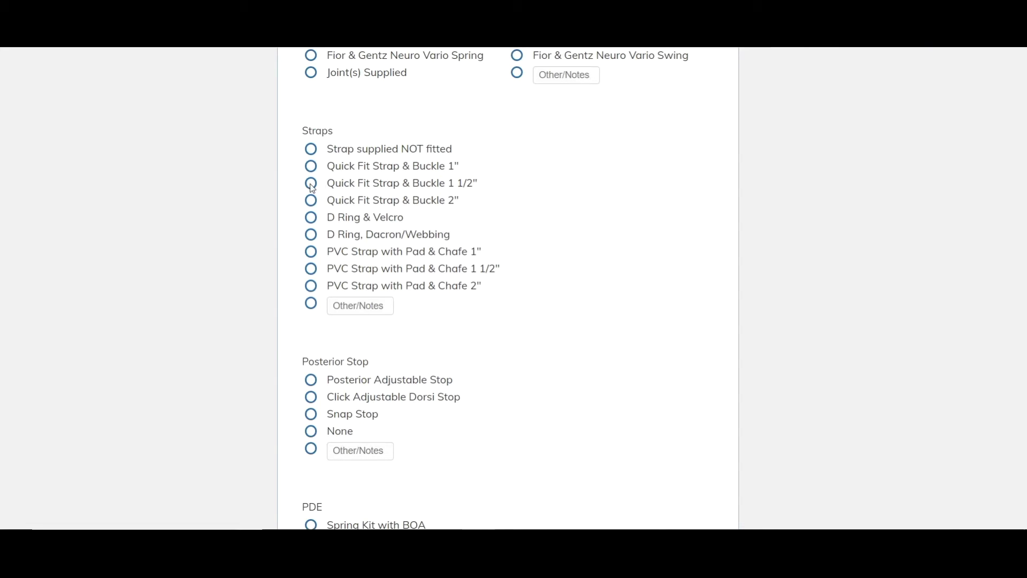
left_click(311, 183)
Set the Side of Chafe/D Ring Attachment to Medial
scroll(337, 218, "down", 2)
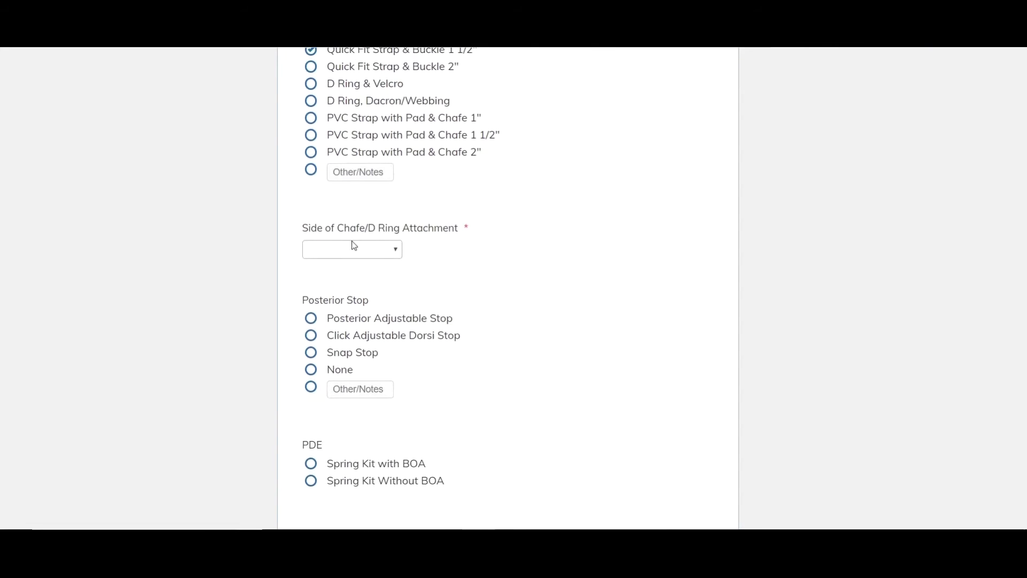
left_click(345, 250)
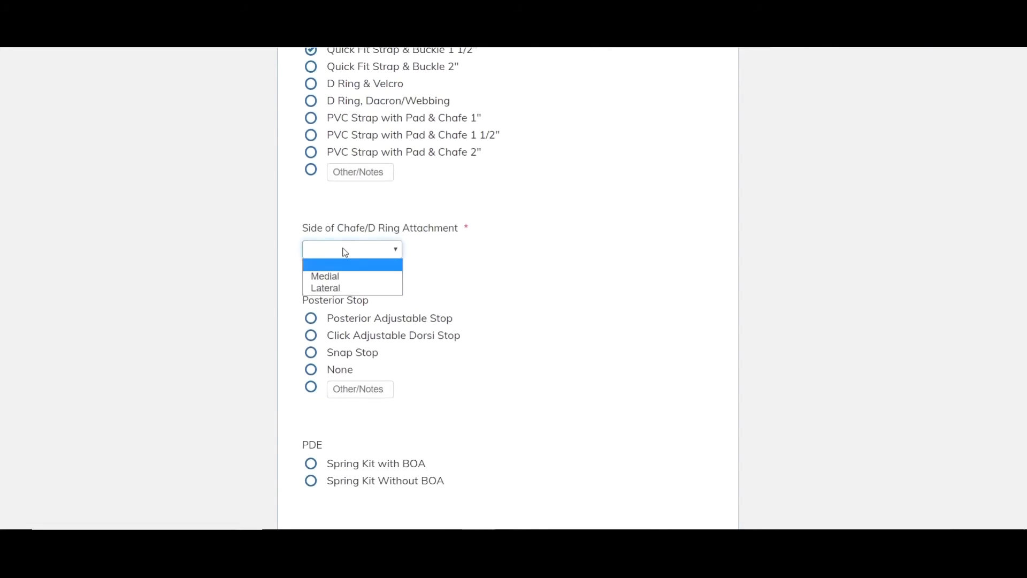
left_click(347, 277)
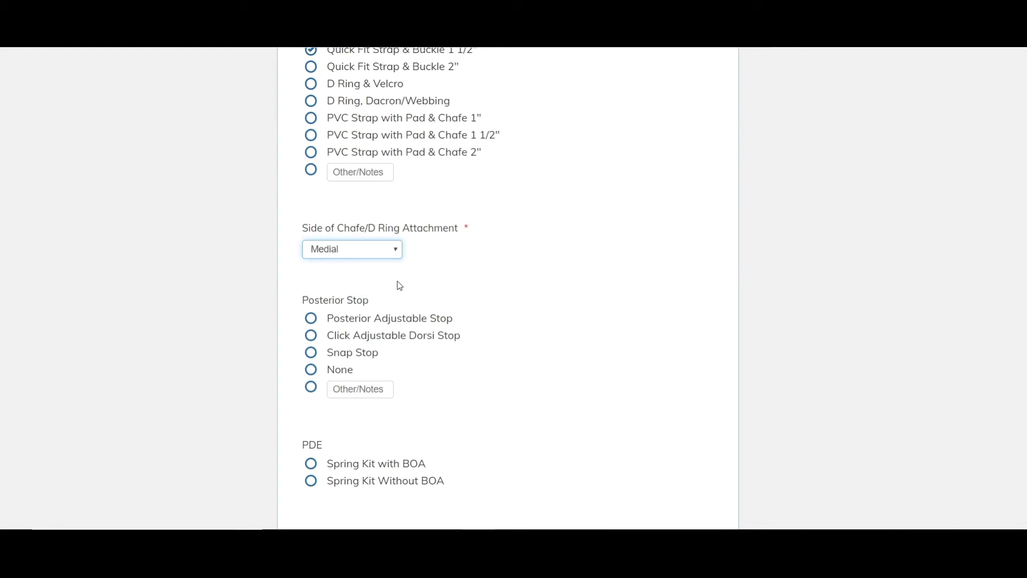
Choose a Posterior Adjustable Stop as the posterior stop
scroll(400, 286, "down", 2)
scroll(404, 267, "down", 1)
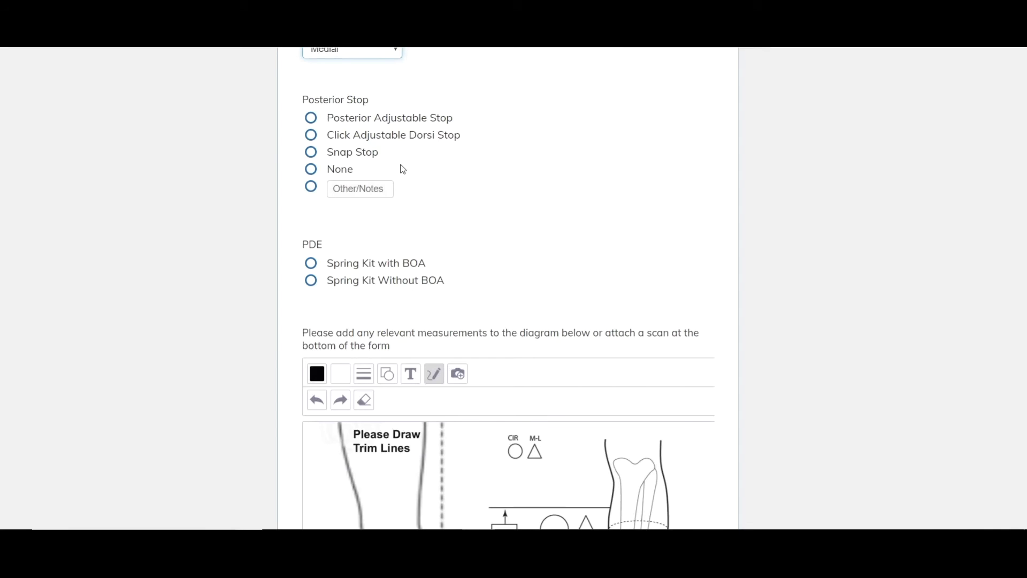
left_click(311, 124)
scroll(391, 218, "down", 1)
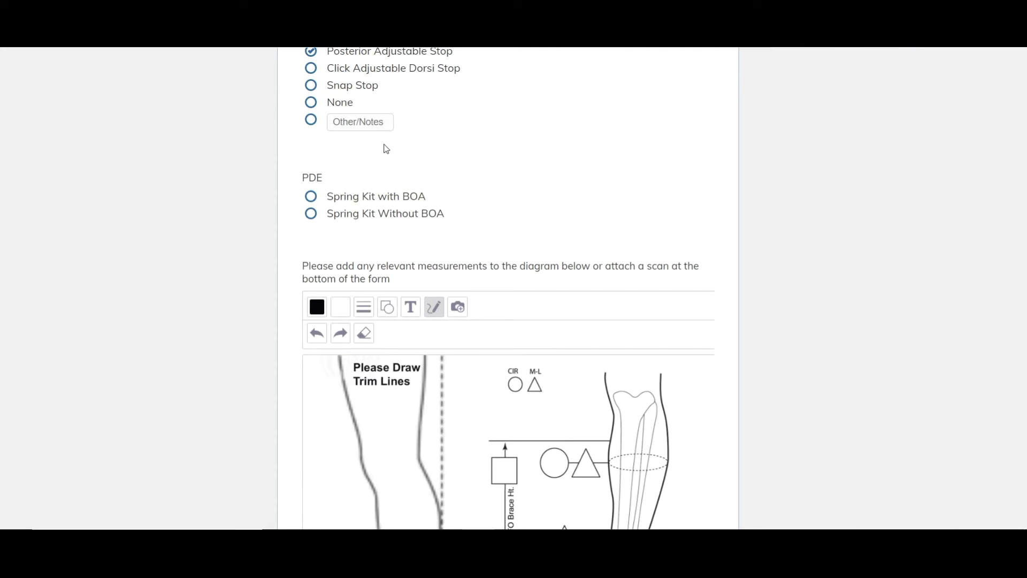
scroll(388, 151, "down", 1)
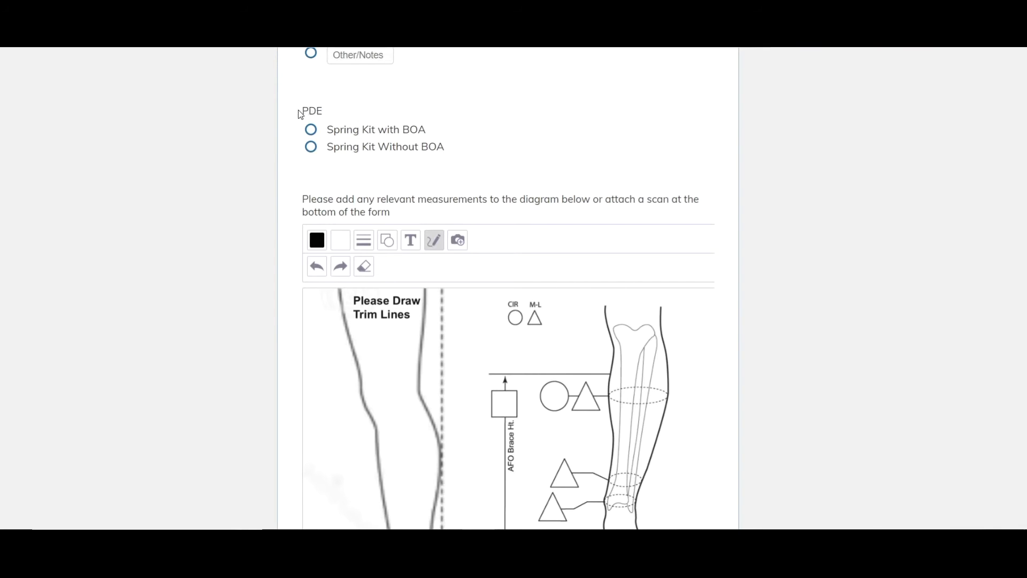
scroll(301, 114, "down", 1)
scroll(303, 114, "up", 1)
left_click(312, 129)
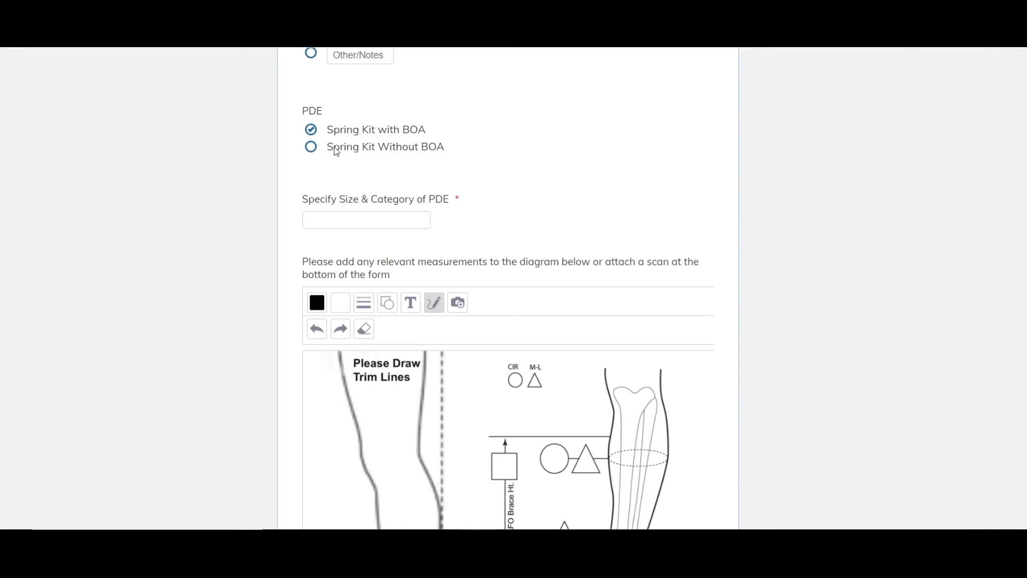
left_click(311, 132)
scroll(374, 152, "down", 4)
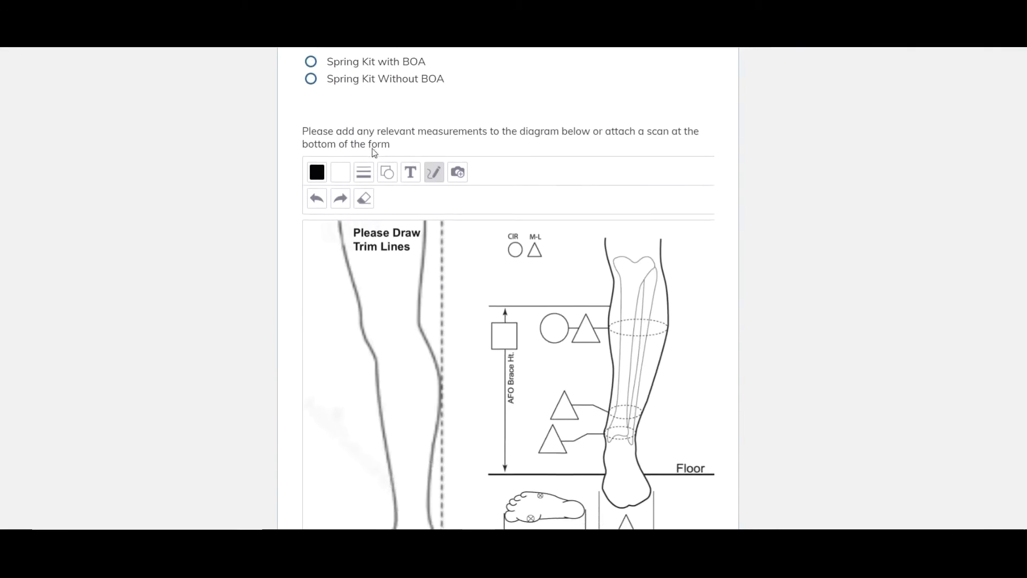
scroll(374, 150, "up", 1)
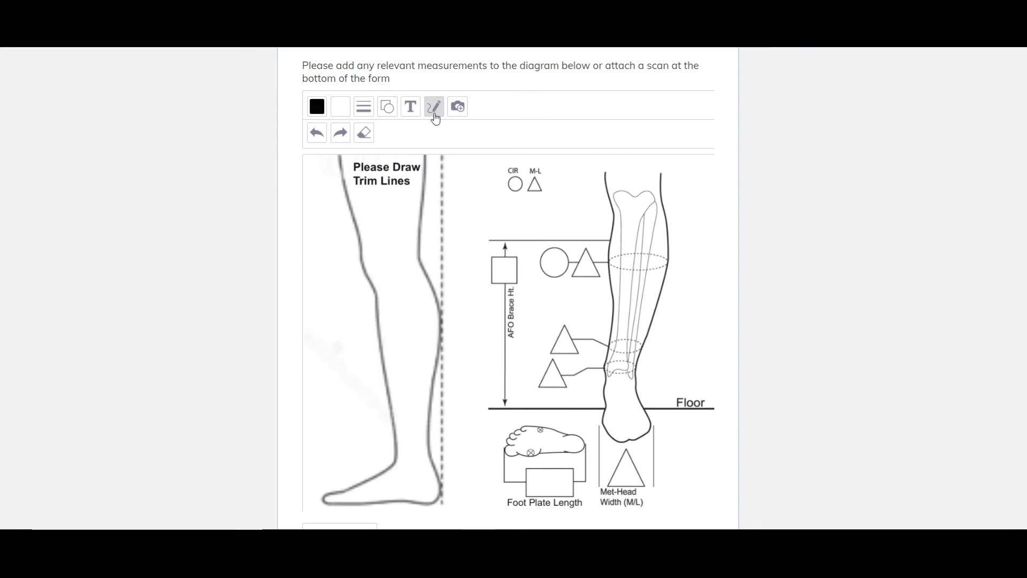
Draw a thin trim line down the calf and an orange-red mark across it
left_click(363, 107)
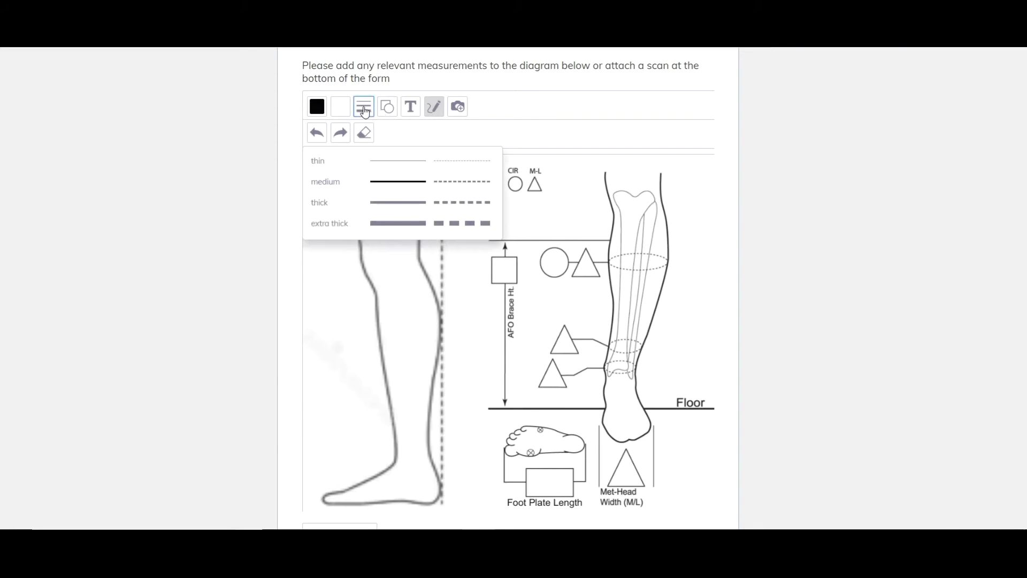
left_click(386, 161)
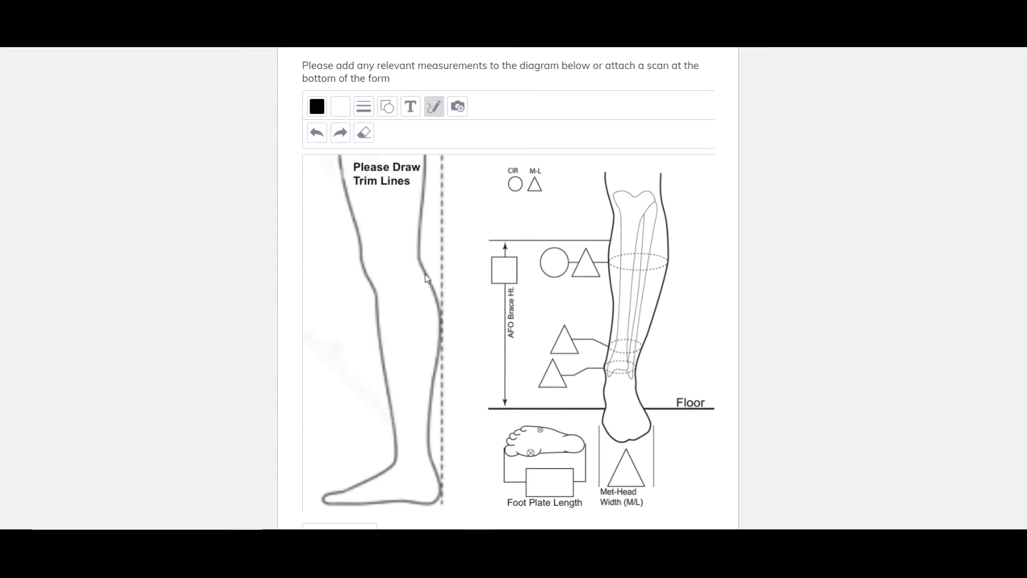
mouse_move(423, 273)
left_mouse_down()
mouse_move(409, 326)
mouse_move(422, 434)
mouse_move(410, 470)
mouse_move(341, 505)
left_mouse_up()
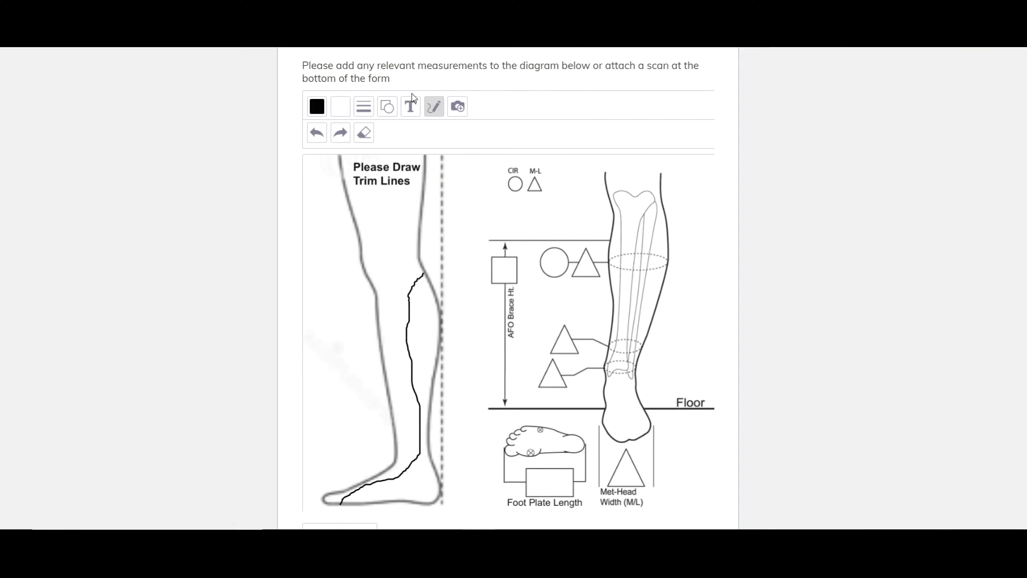
left_click(317, 106)
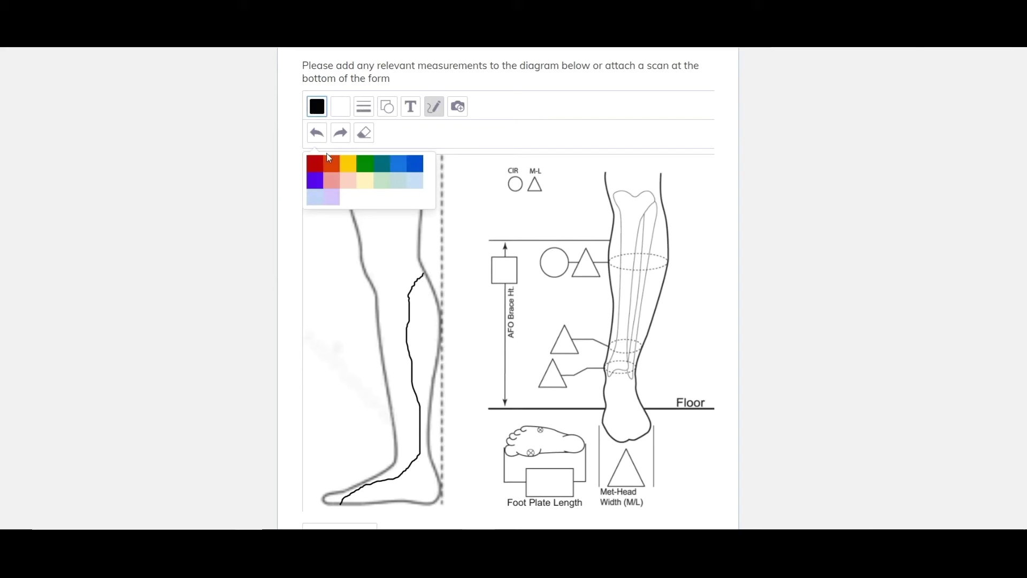
left_click(332, 162)
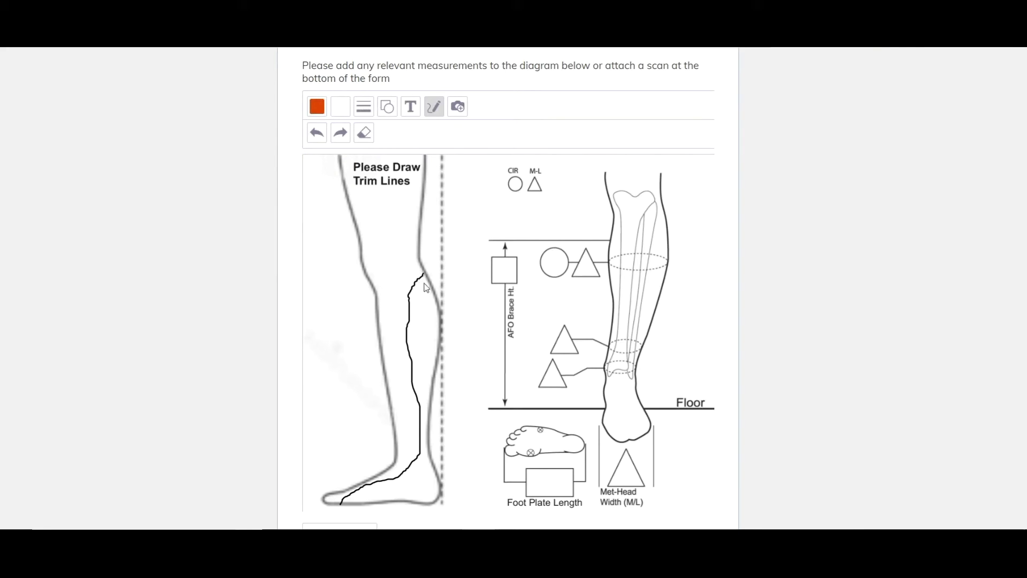
left_click_drag(406, 366, 441, 371)
Label the AFO Brace Ht. box on the diagram with '50cm'
left_click(411, 110)
left_click(495, 273)
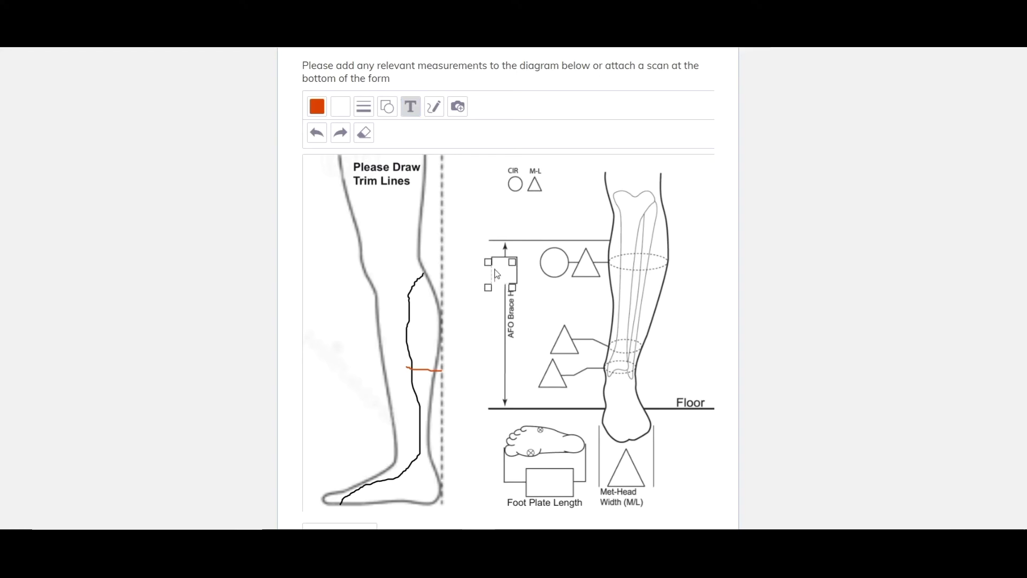
type("50cm")
left_click(573, 340)
scroll(360, 157, "down", 4)
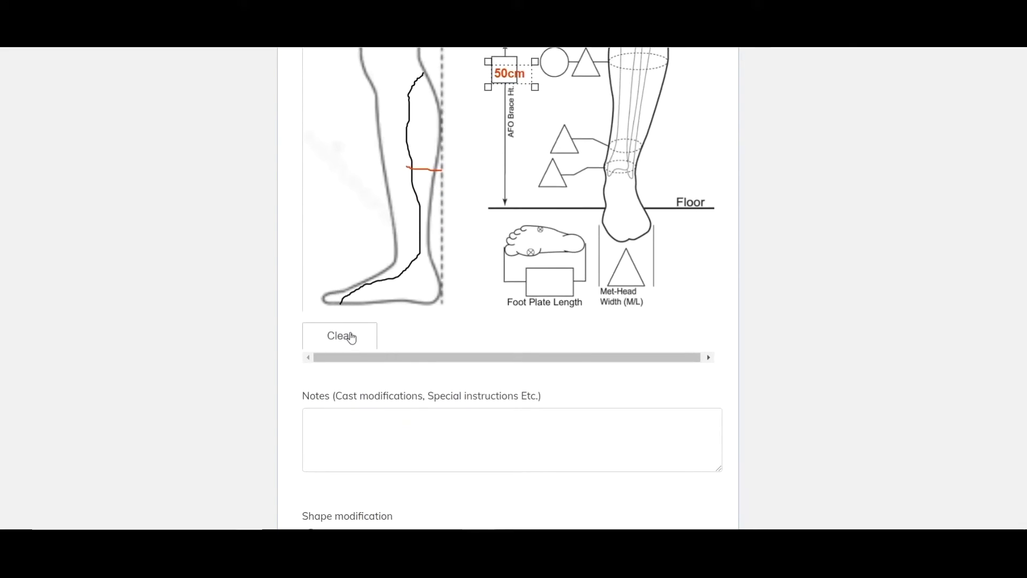
scroll(390, 321, "down", 3)
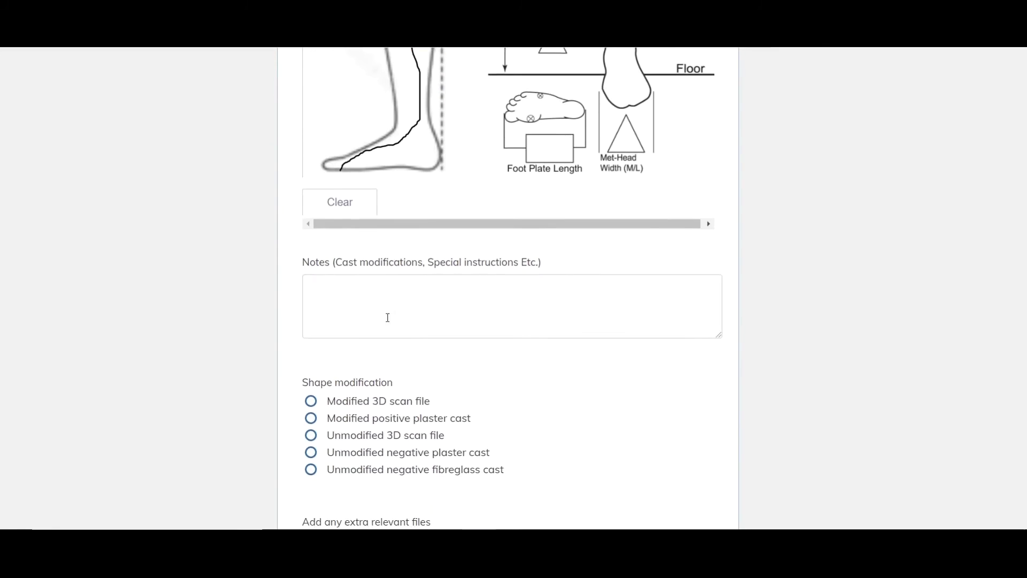
left_click(363, 290)
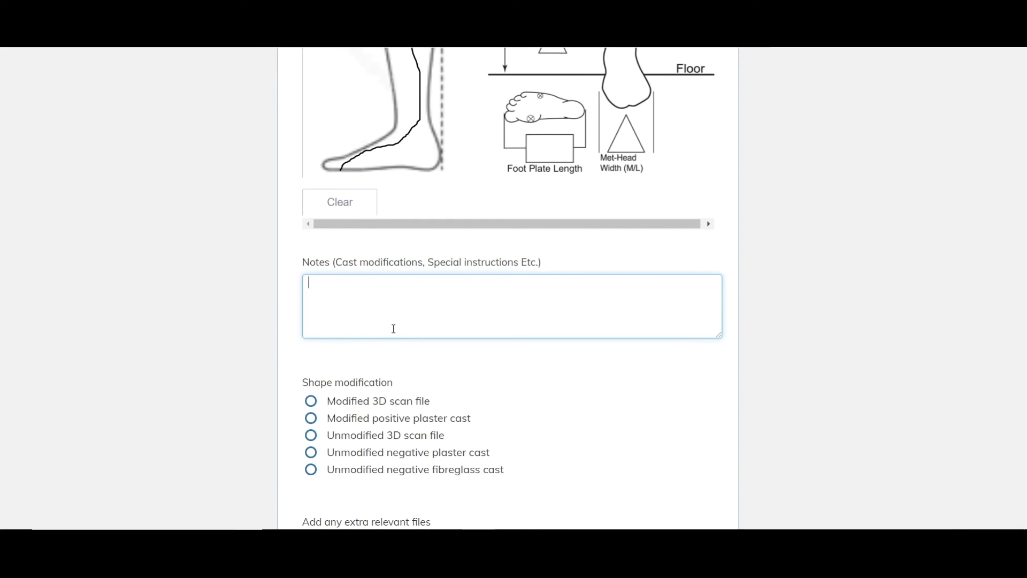
scroll(392, 346, "down", 1)
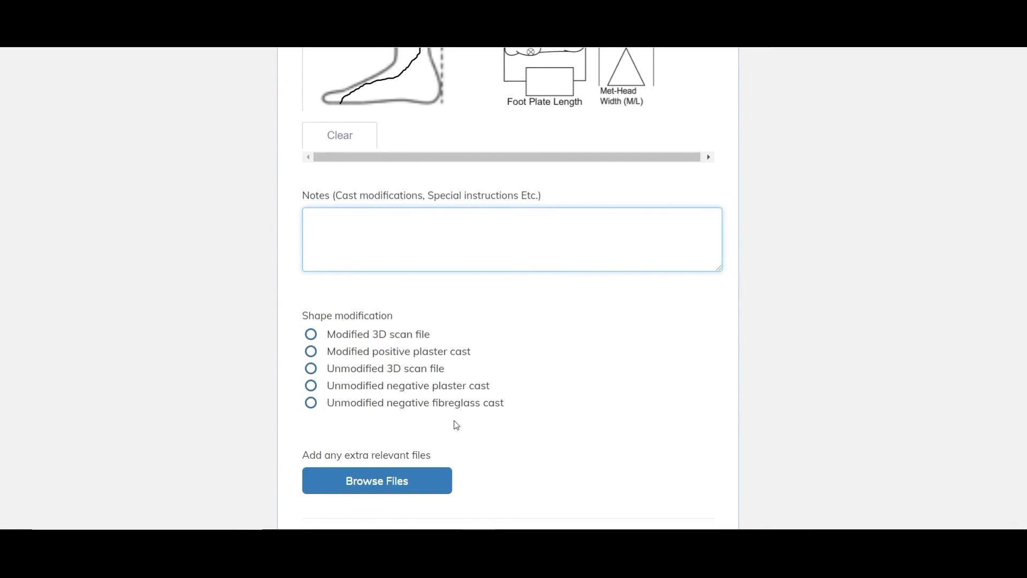
scroll(454, 422, "down", 2)
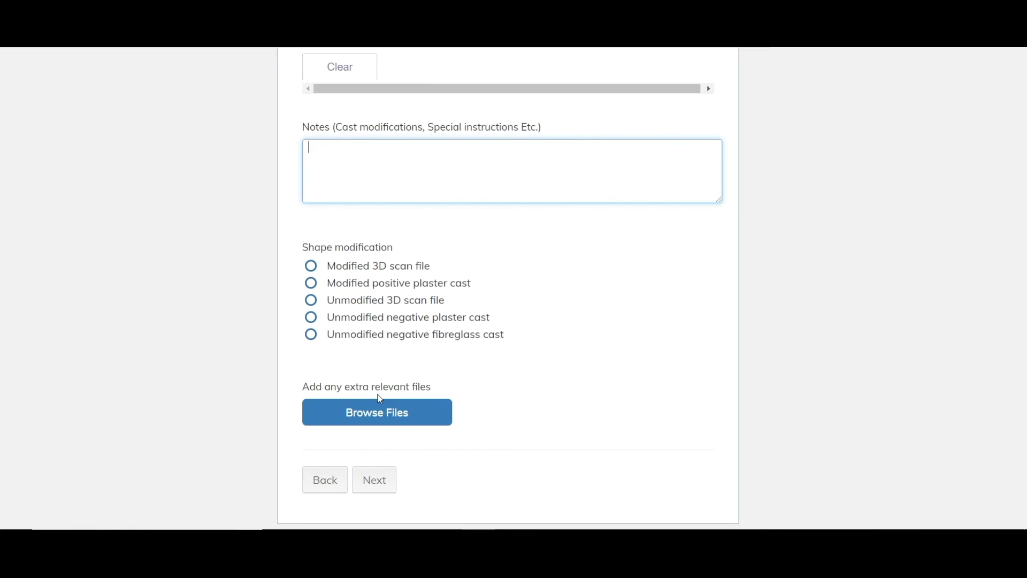
left_click(376, 484)
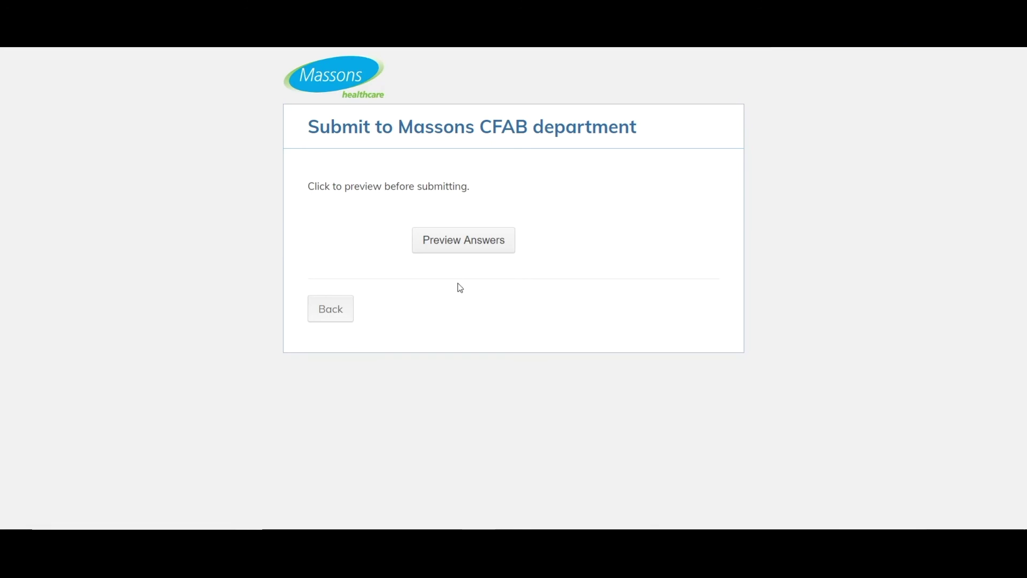
Advance to the submit page and open the read-only preview of all order answers
left_click(458, 247)
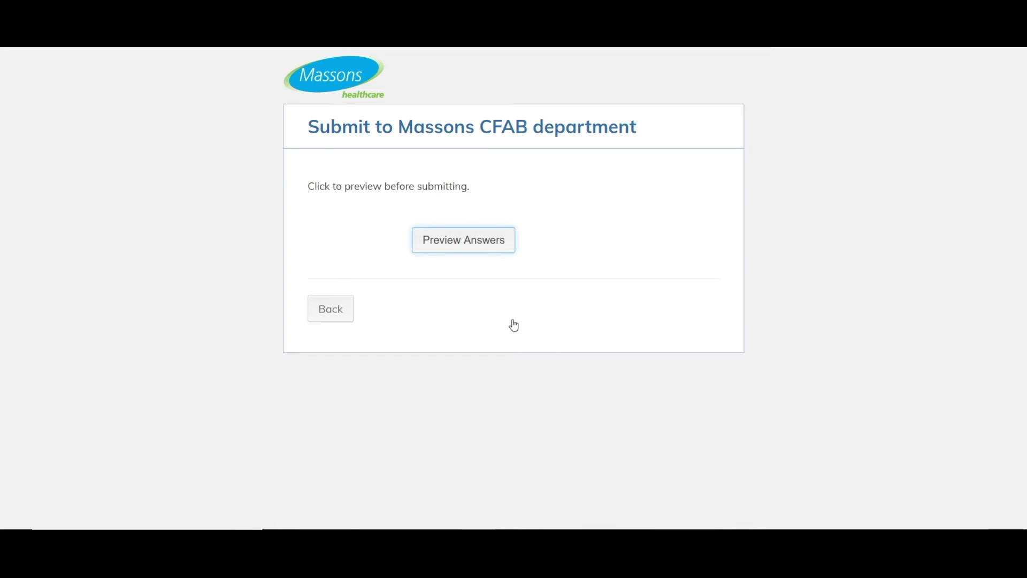
left_click(463, 249)
Review the preview answers from Job Type AFO down to the trim-line diagram, then submit the order
scroll(461, 248, "down", 3)
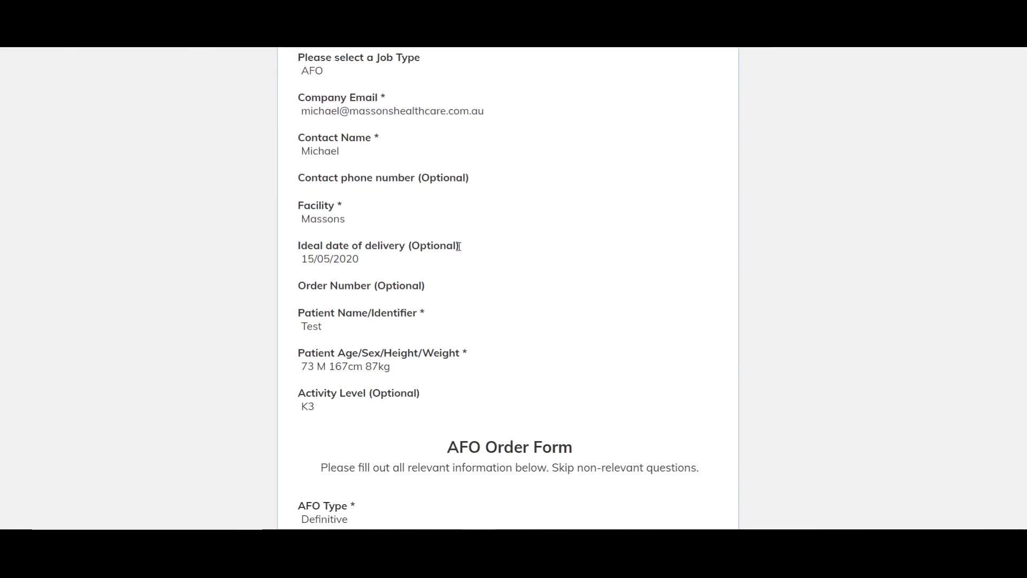
scroll(459, 247, "down", 13)
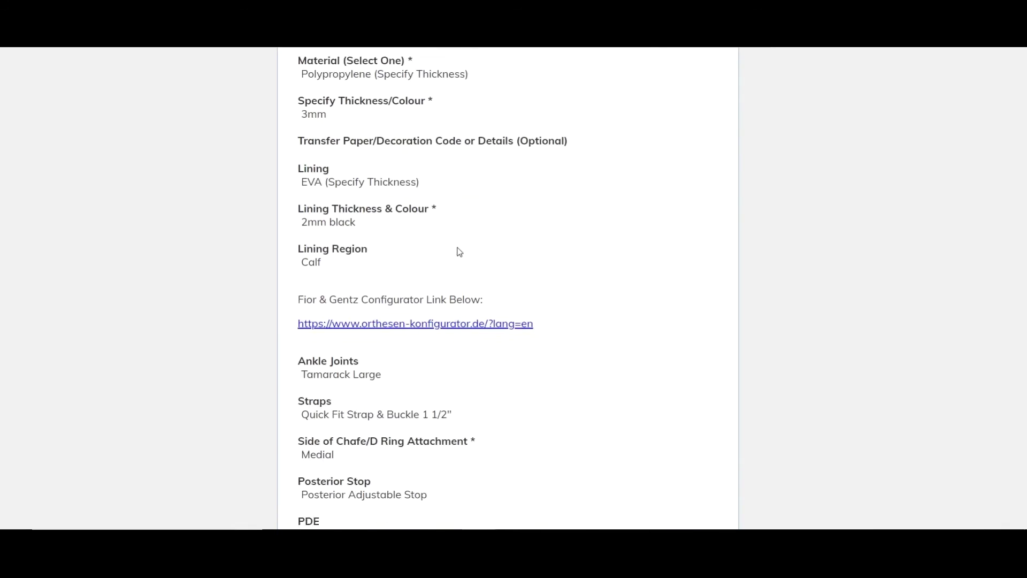
scroll(459, 251, "down", 7)
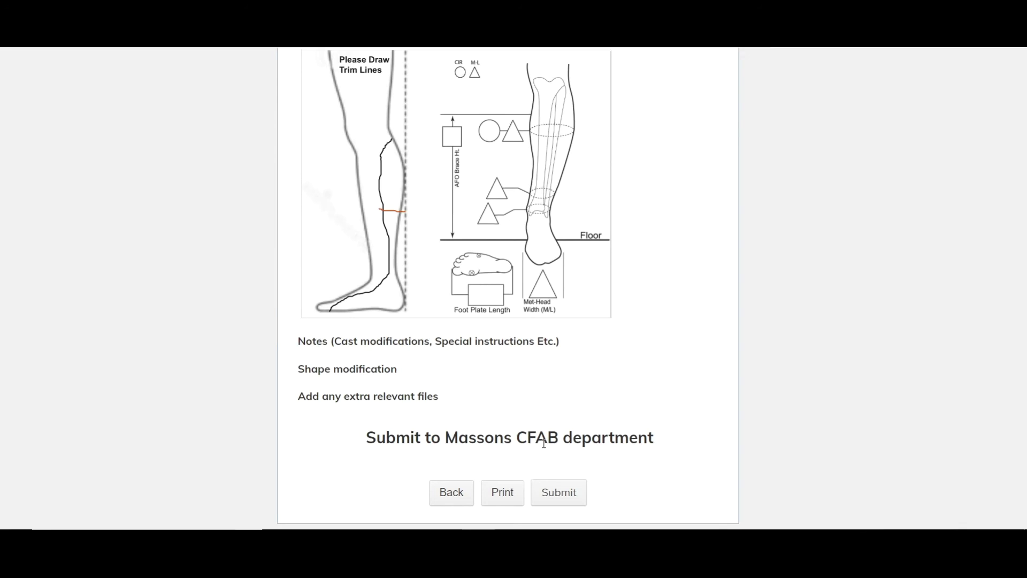
left_click(558, 505)
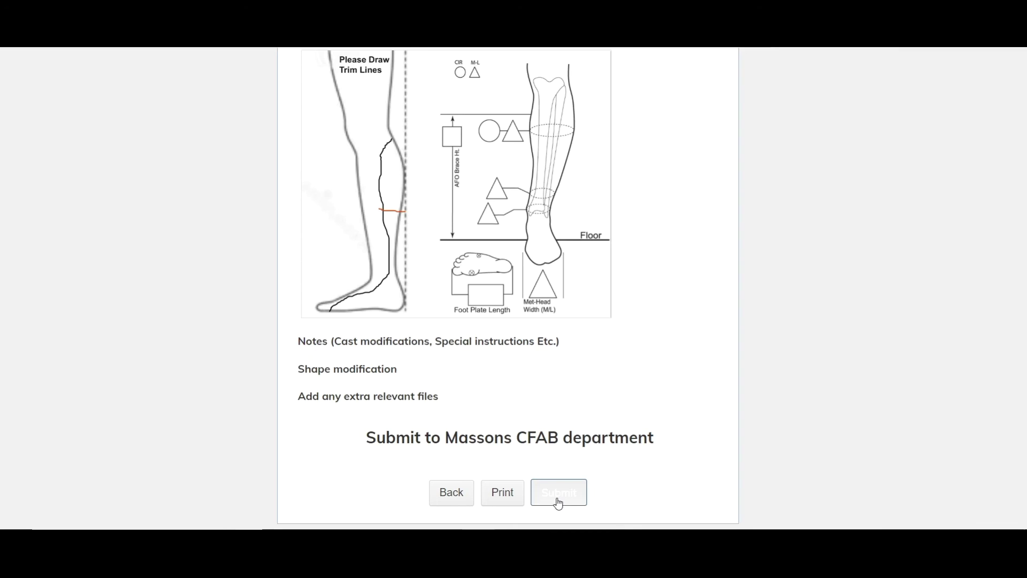